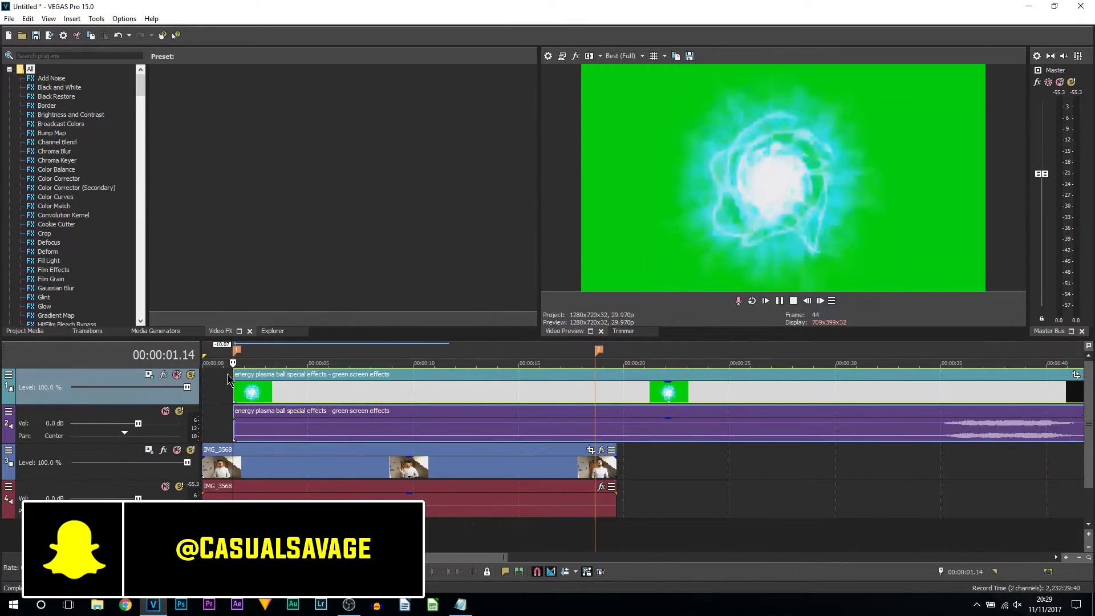
Align the energy-ball clip with the start of the timeline, under the man's video.
drag(278, 398, 702, 400)
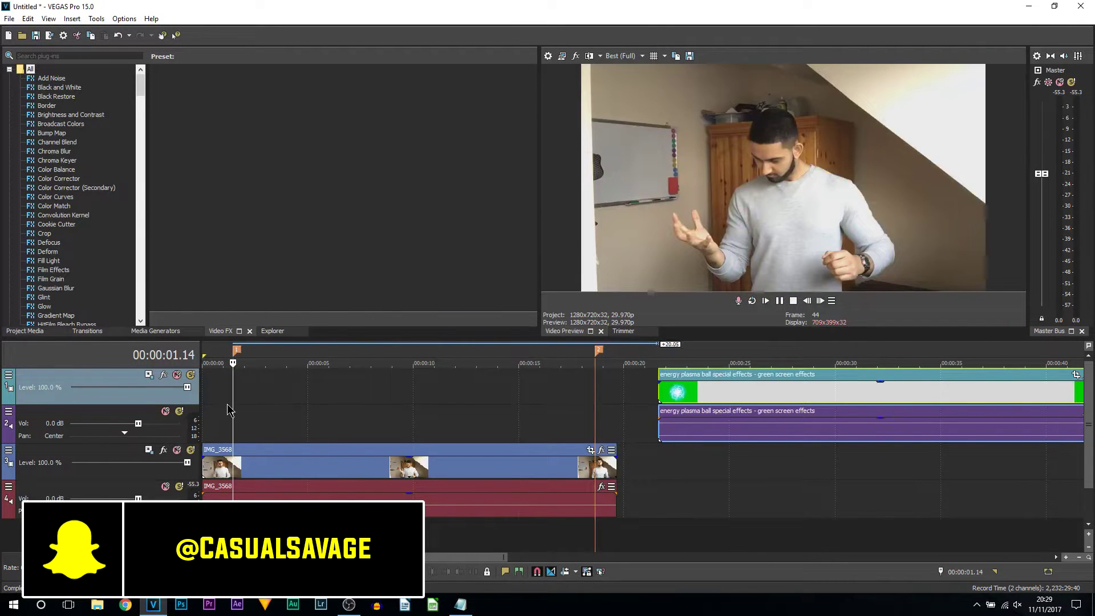
click(595, 419)
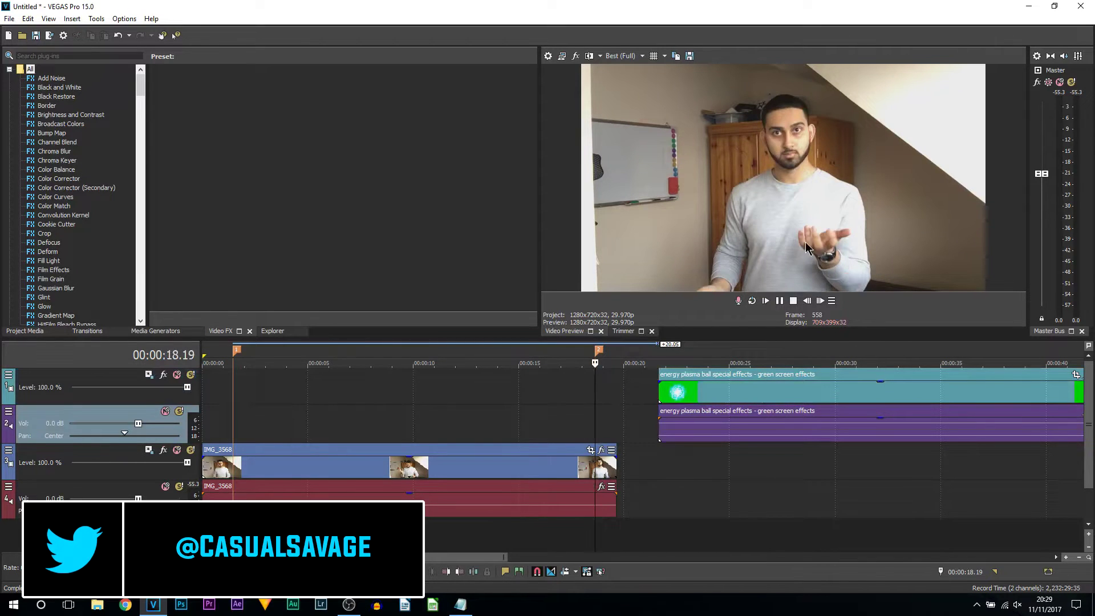
click(325, 419)
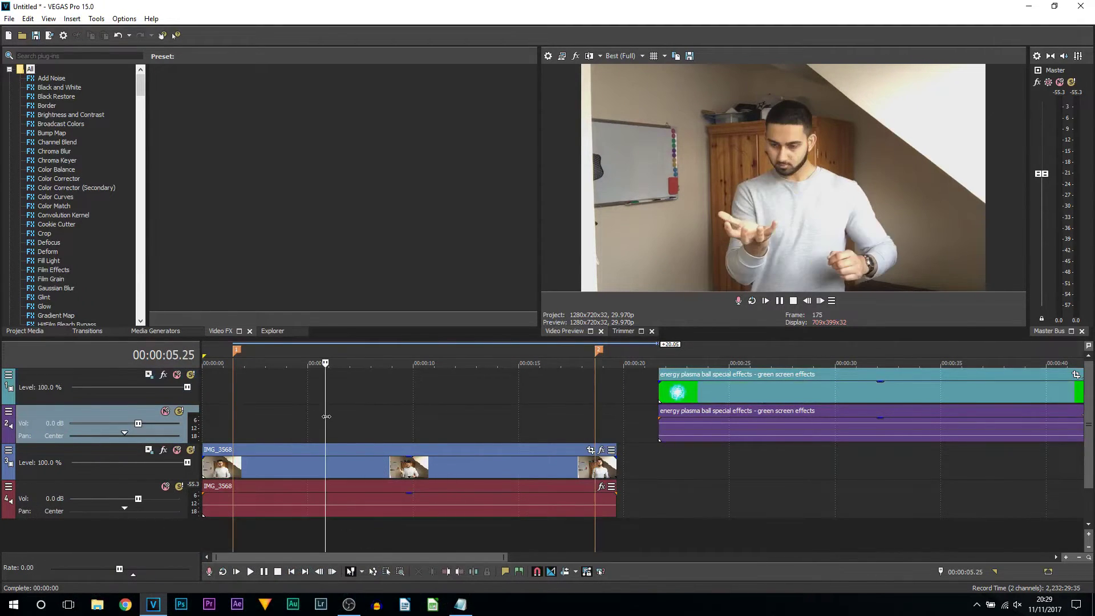
drag(325, 418, 350, 417)
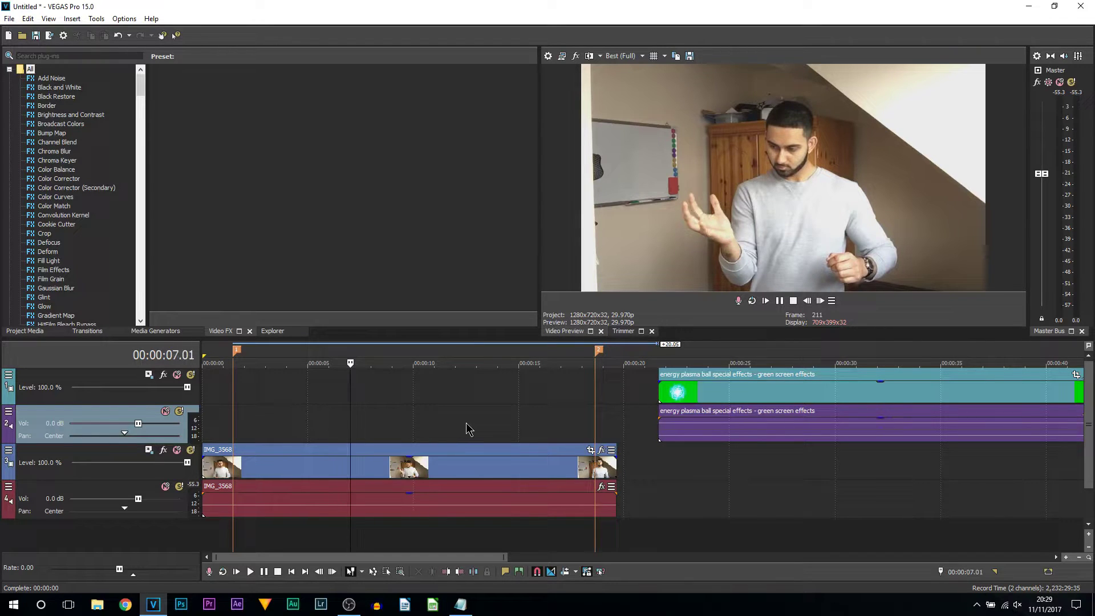
click(462, 402)
drag(462, 402, 361, 399)
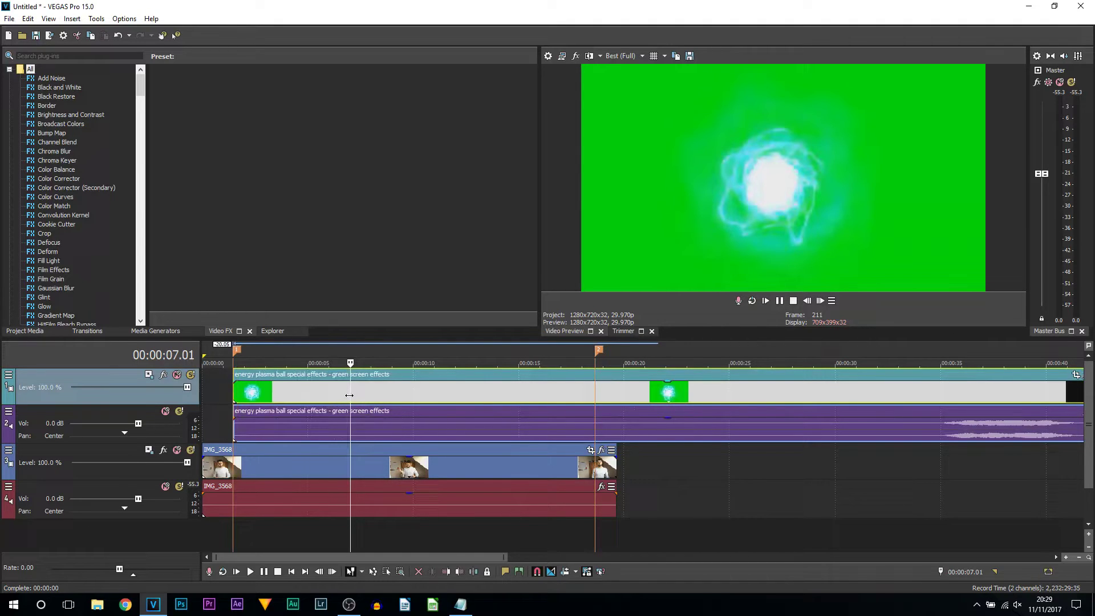
Split the energy-ball clip at the 00:00:18.19 marker and delete the later part.
click(602, 352)
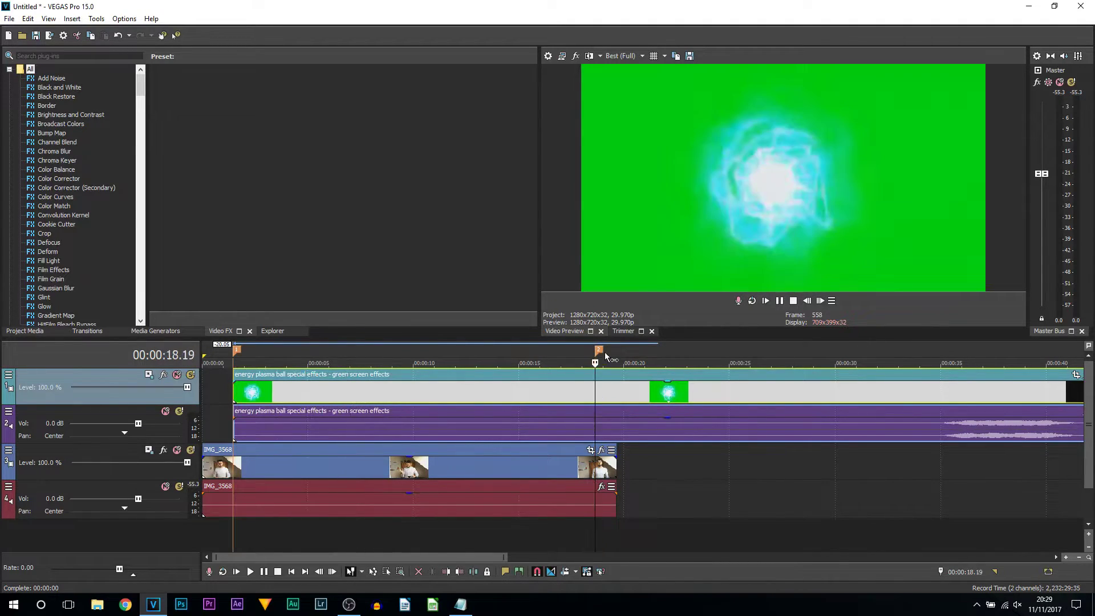
key(s)
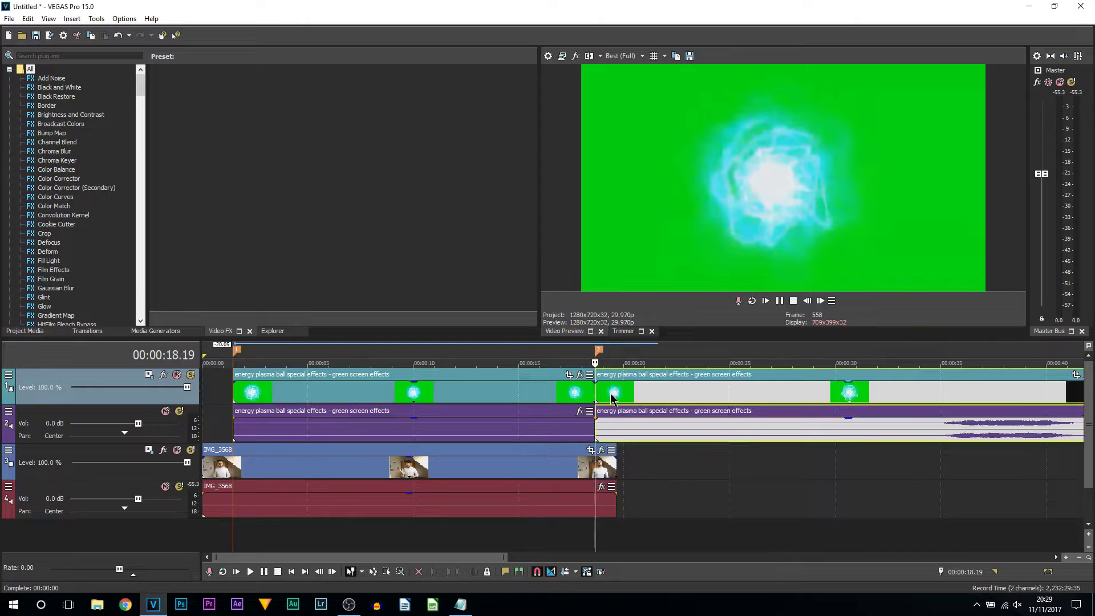
click(611, 392)
key(Delete)
click(366, 393)
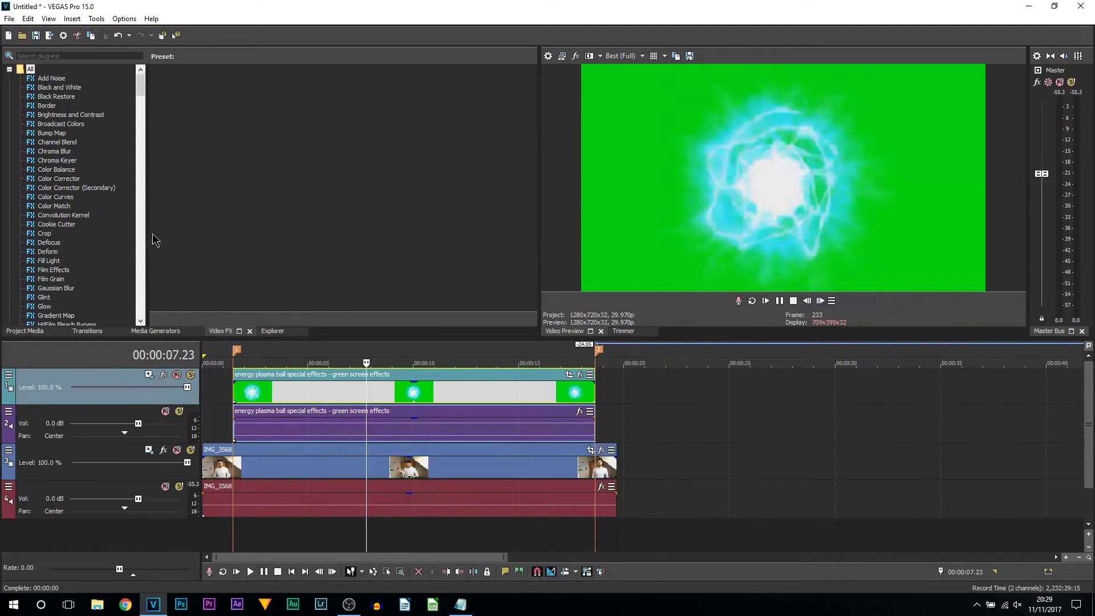
Apply Chroma Keyer to the energy-ball clip and sample the green background as key colour.
click(61, 167)
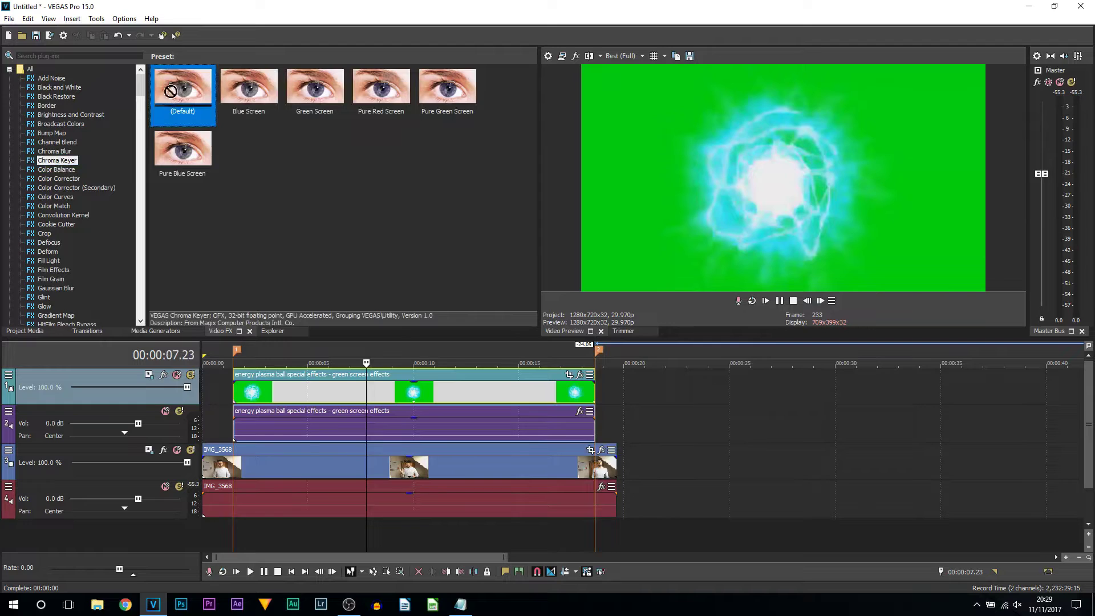
drag(61, 165, 305, 392)
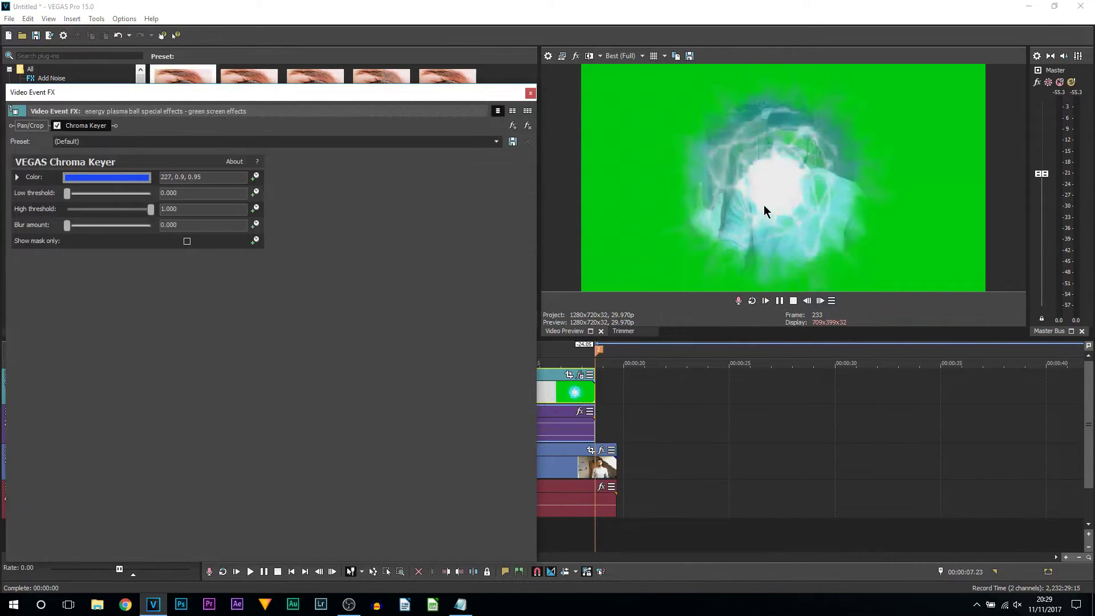
click(86, 179)
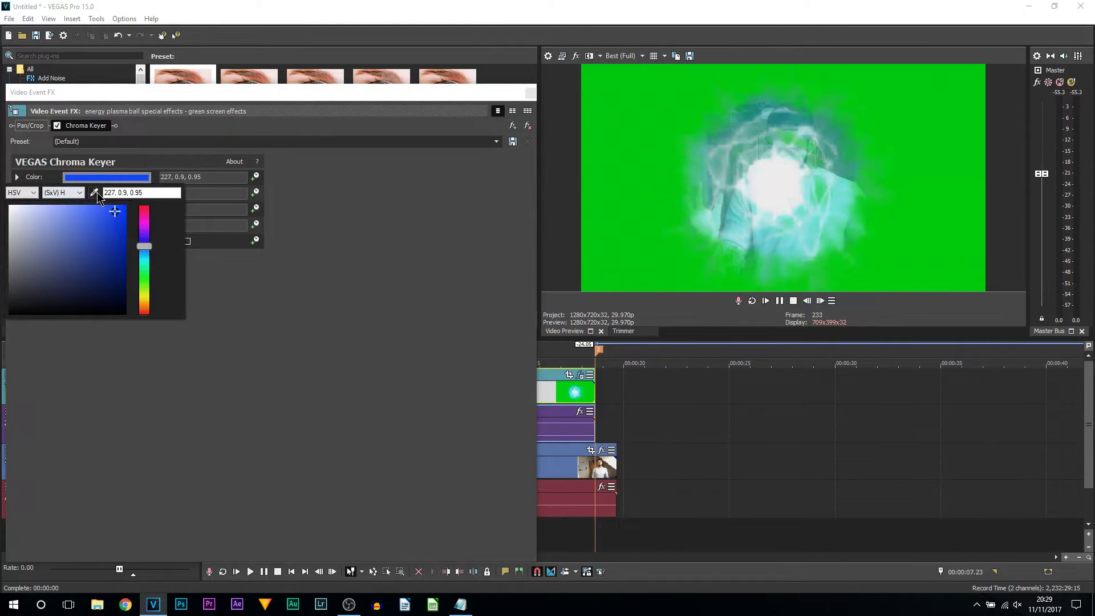
click(608, 89)
click(391, 238)
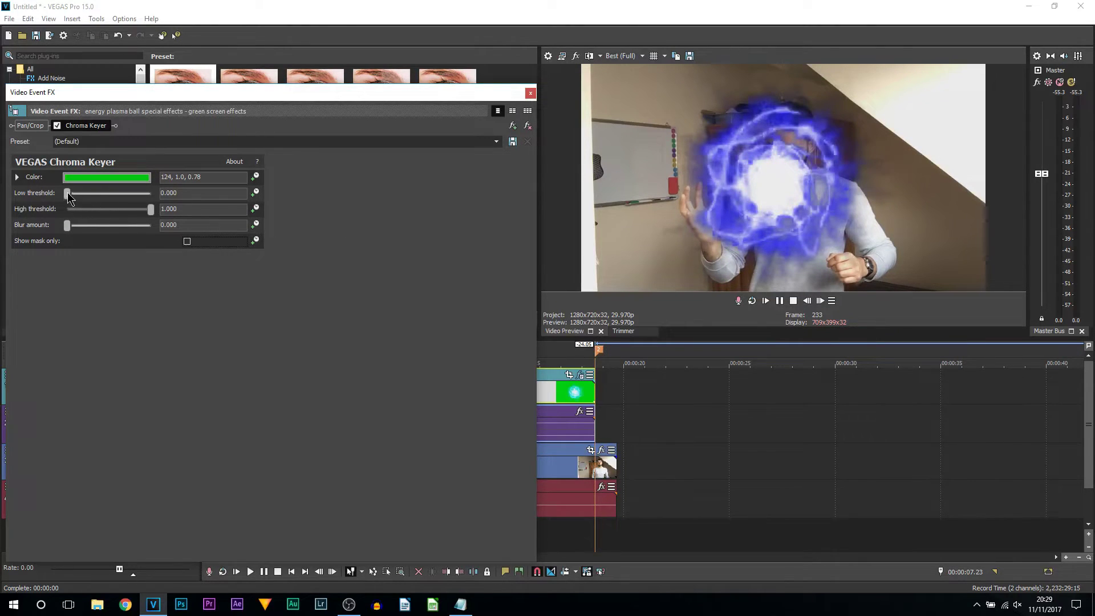
Set Low threshold 0.293 and High threshold 0.912, compare the key on and off, then close.
drag(67, 196, 91, 194)
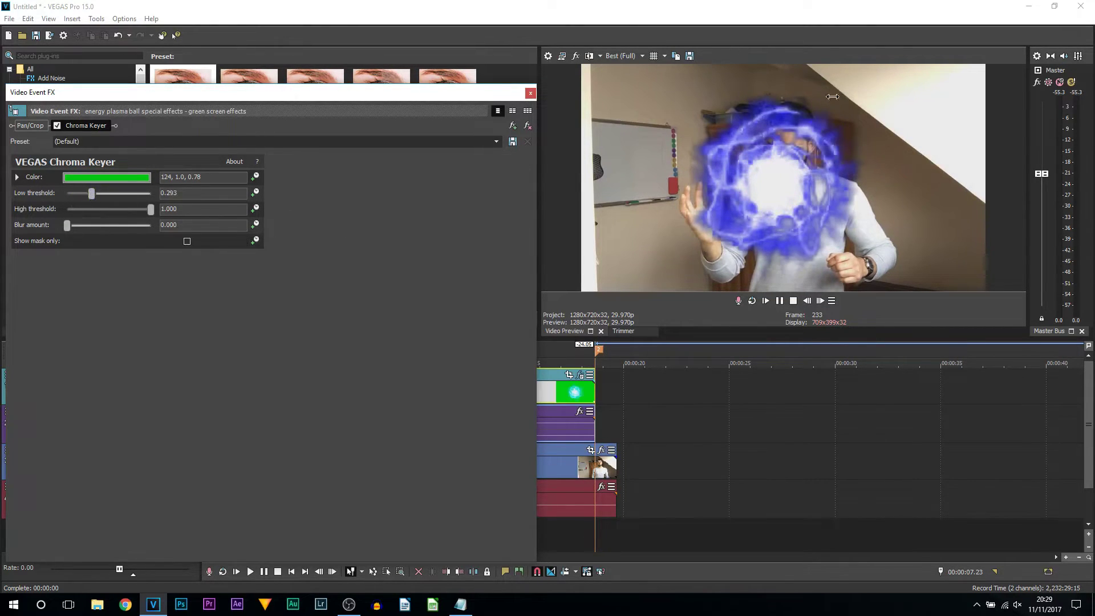
drag(153, 208, 140, 210)
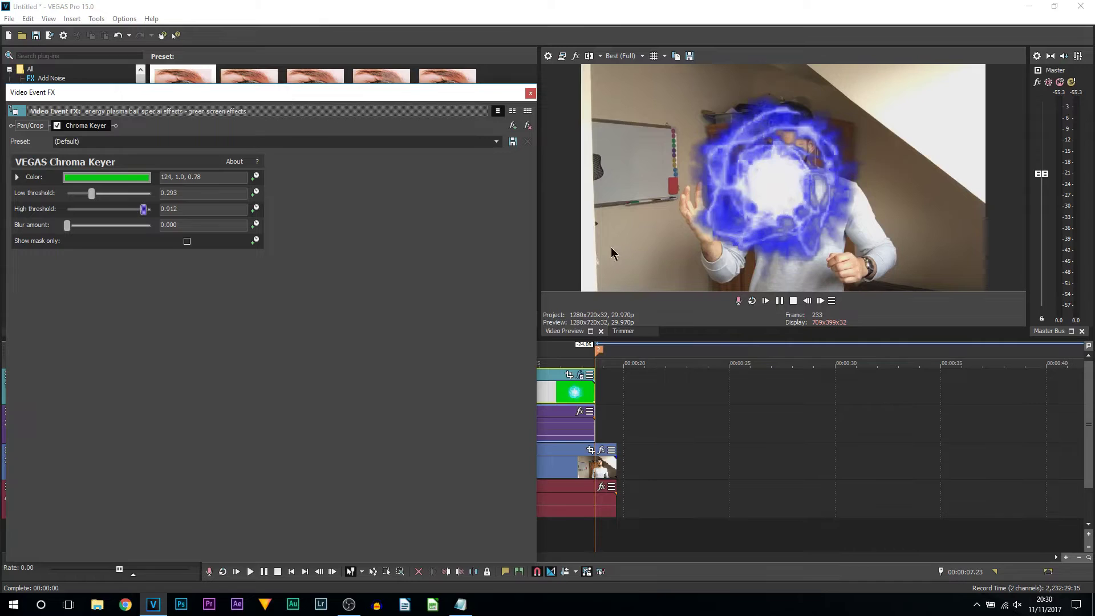
click(57, 126)
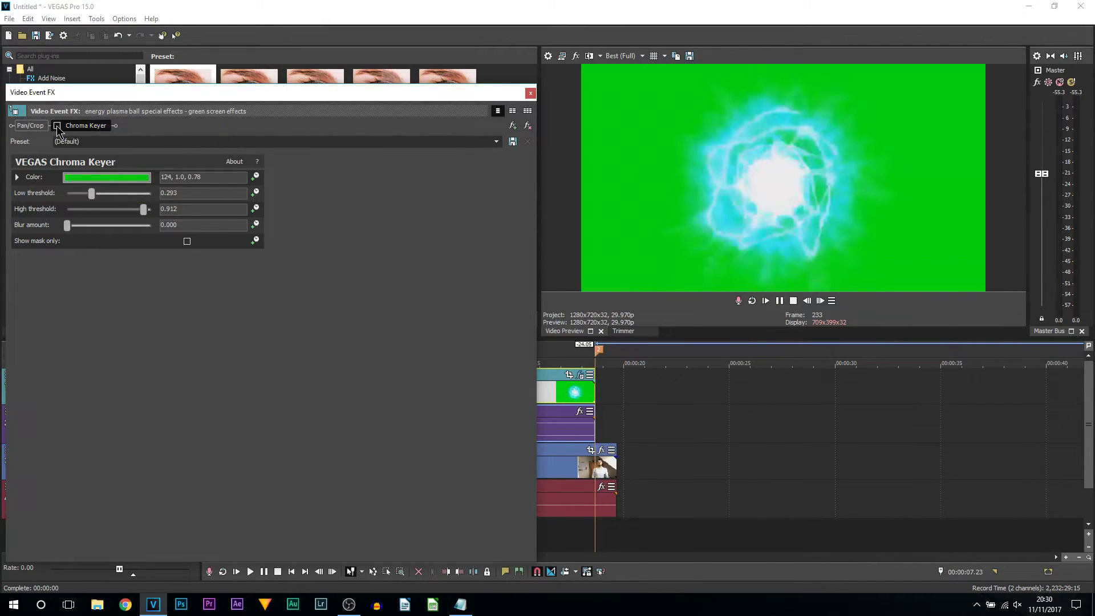
click(57, 126)
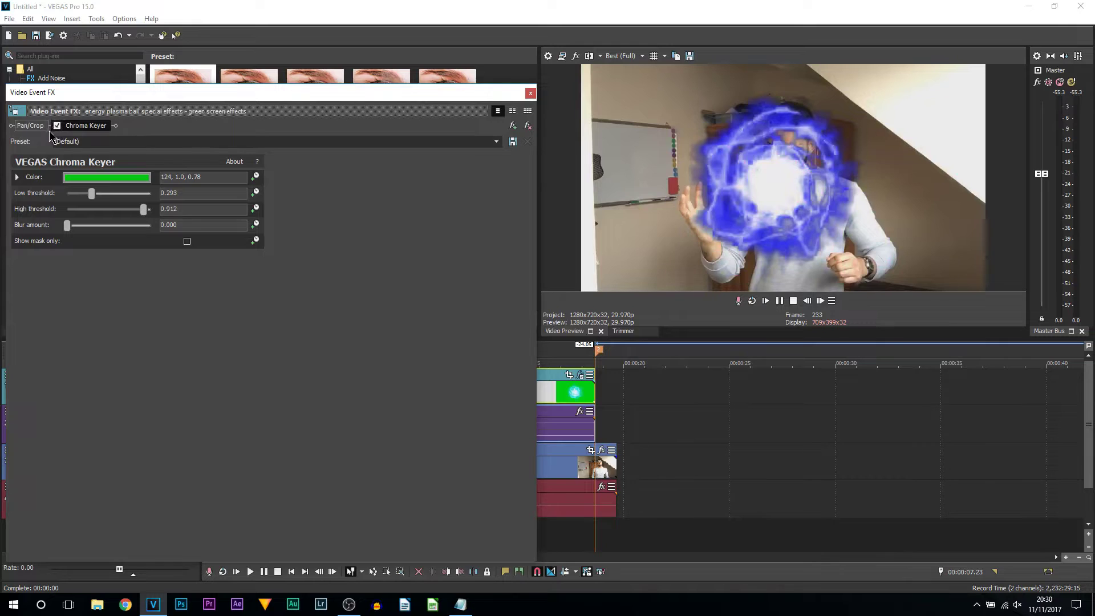
click(530, 93)
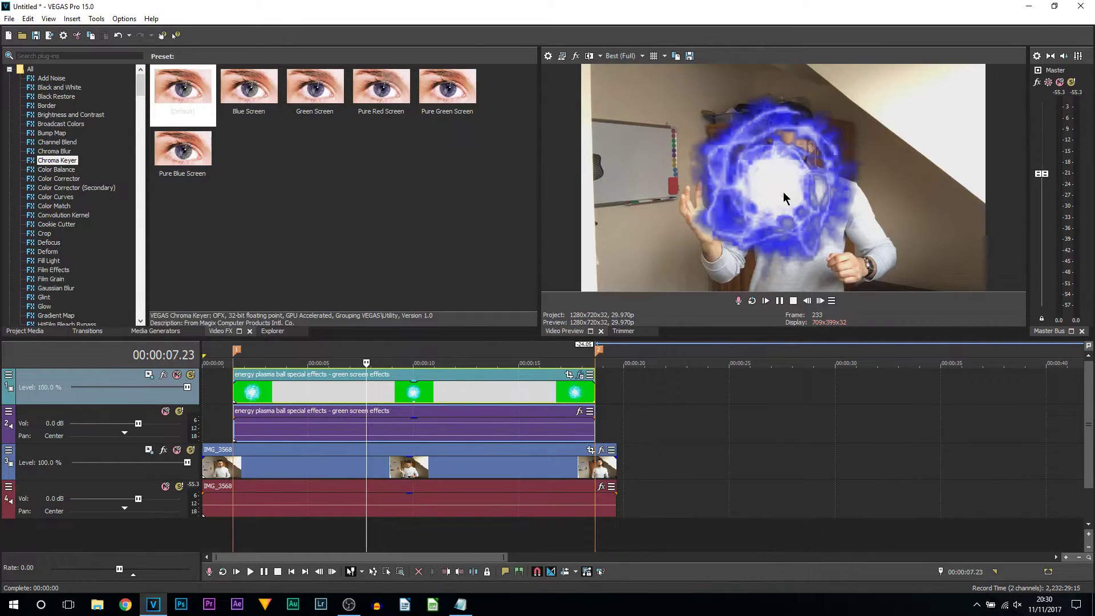
Apply Color Corrector to the energy-ball clip and tint its Low, Mid and High wheels.
click(56, 179)
drag(193, 97, 278, 389)
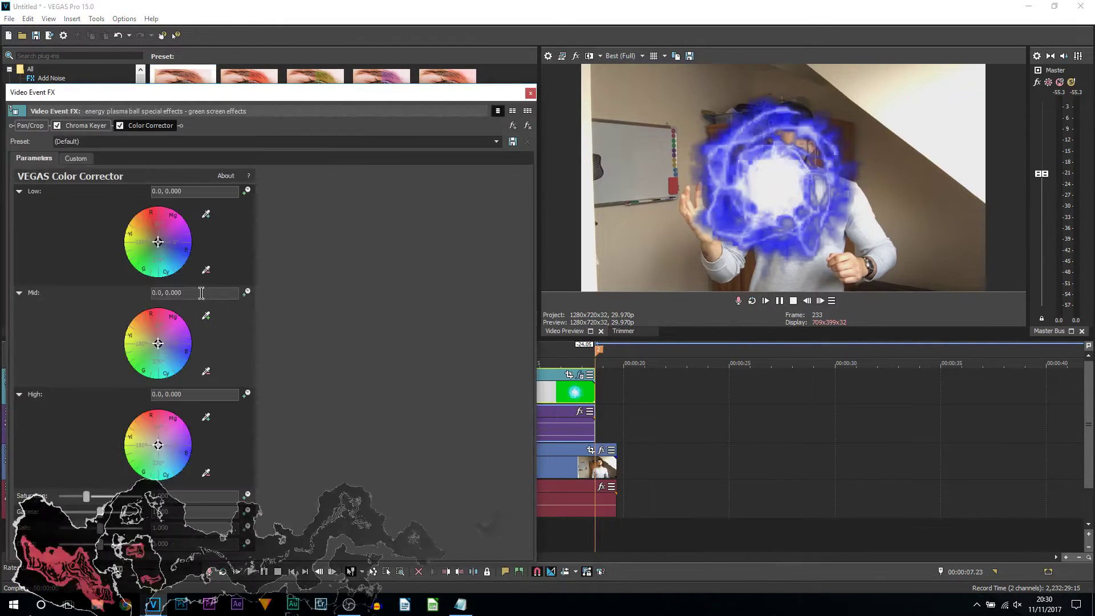
click(166, 272)
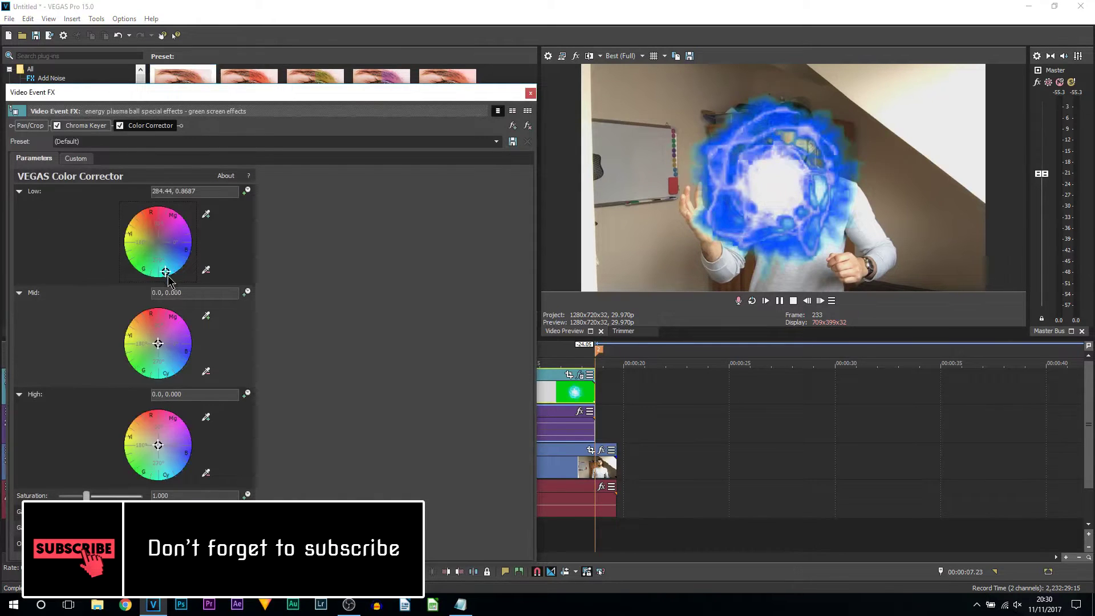
click(168, 368)
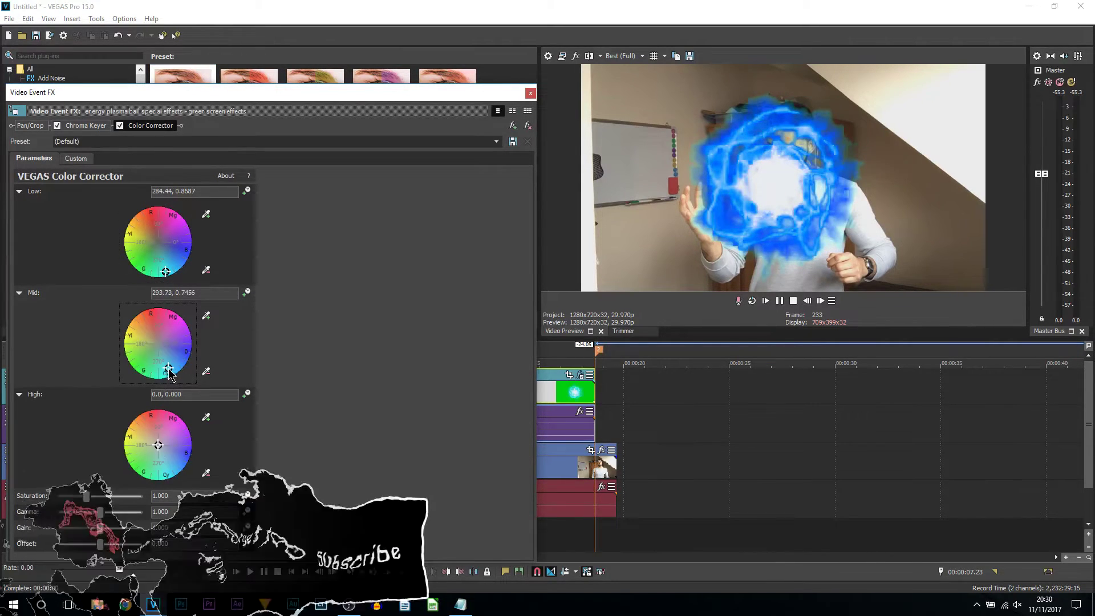
click(168, 475)
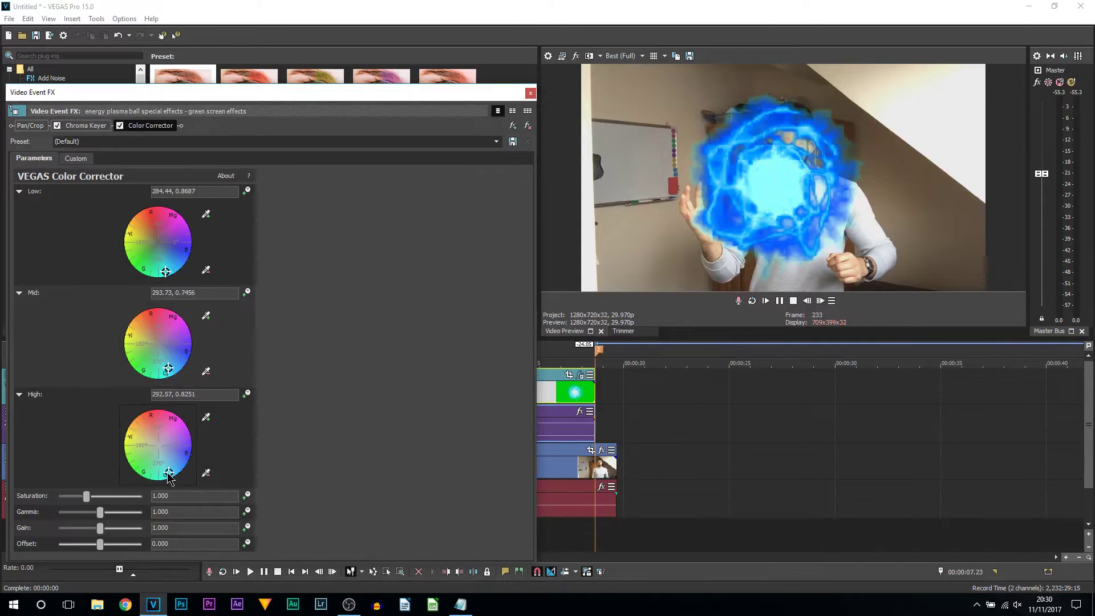
drag(163, 472, 151, 463)
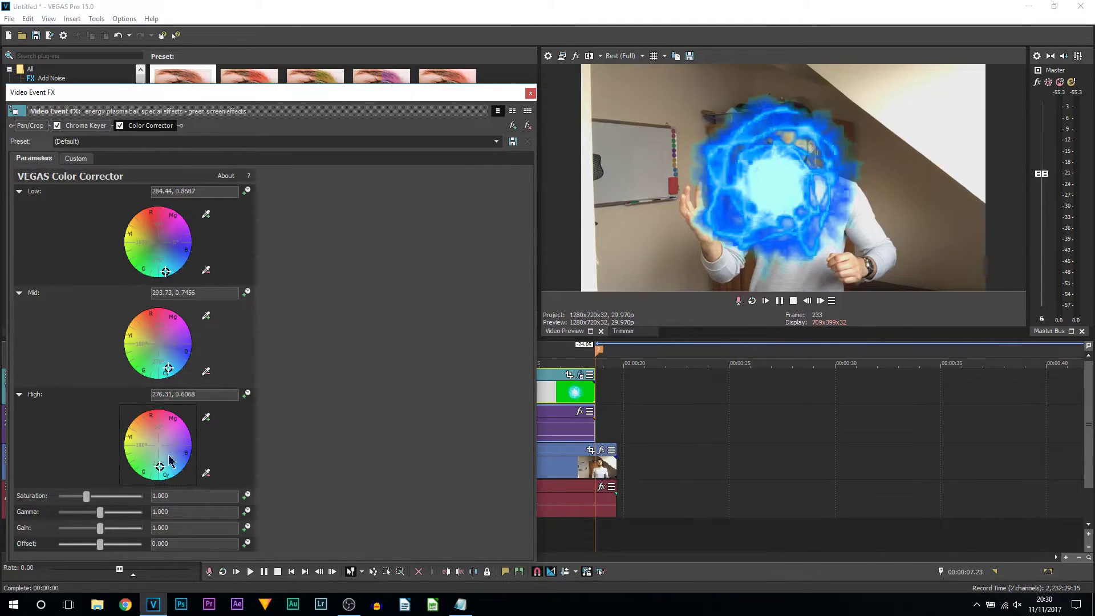
drag(174, 360, 194, 421)
drag(160, 248, 162, 240)
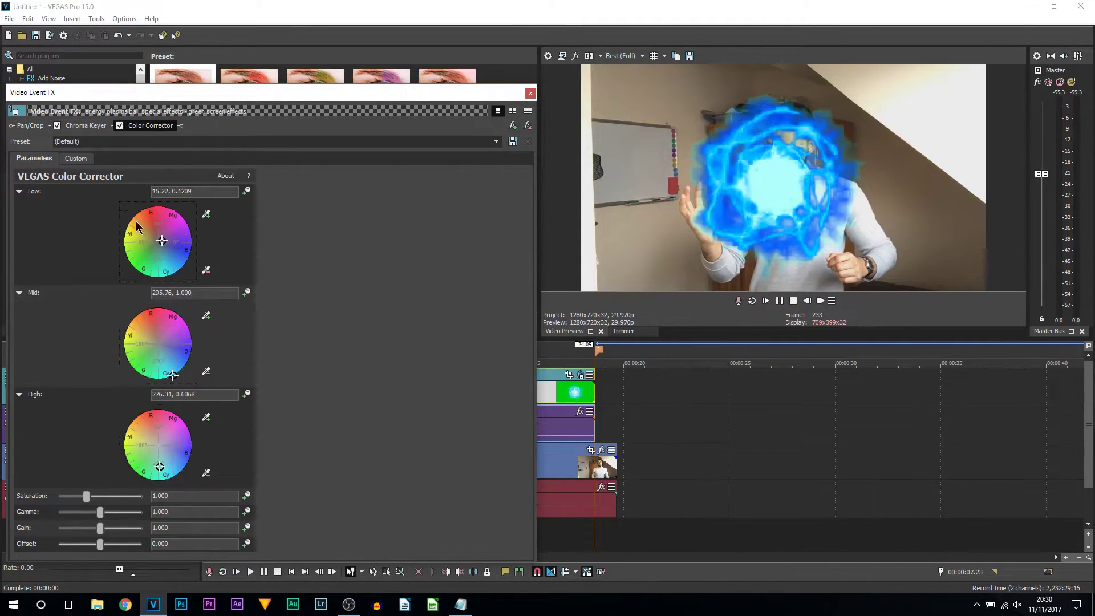
Shift the Mid, High and Low wheels so the plasma turns golden with a red glow.
click(150, 329)
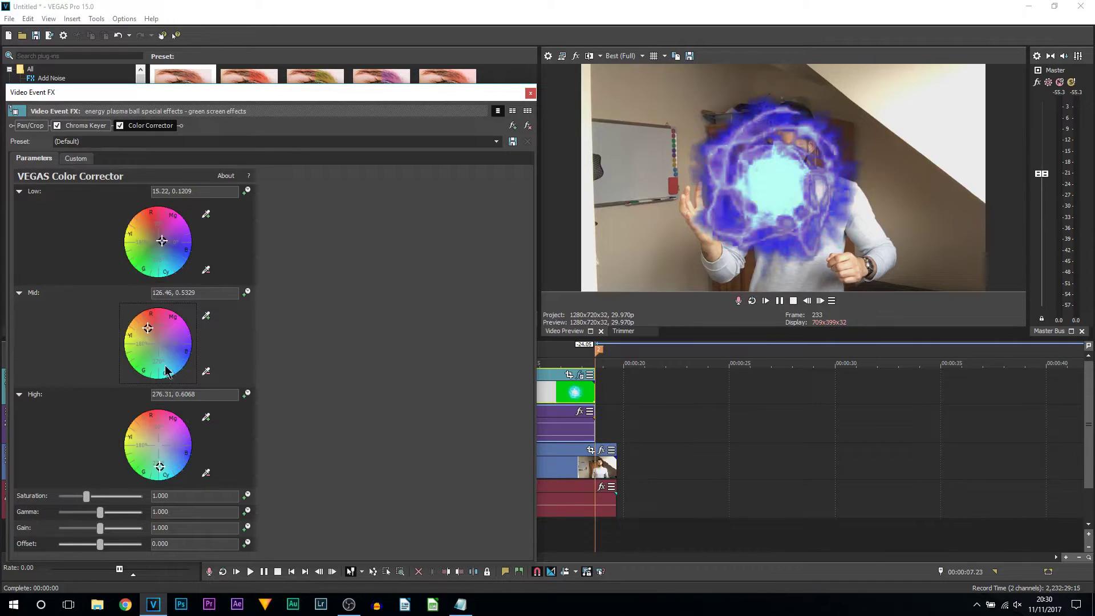
click(132, 329)
click(132, 461)
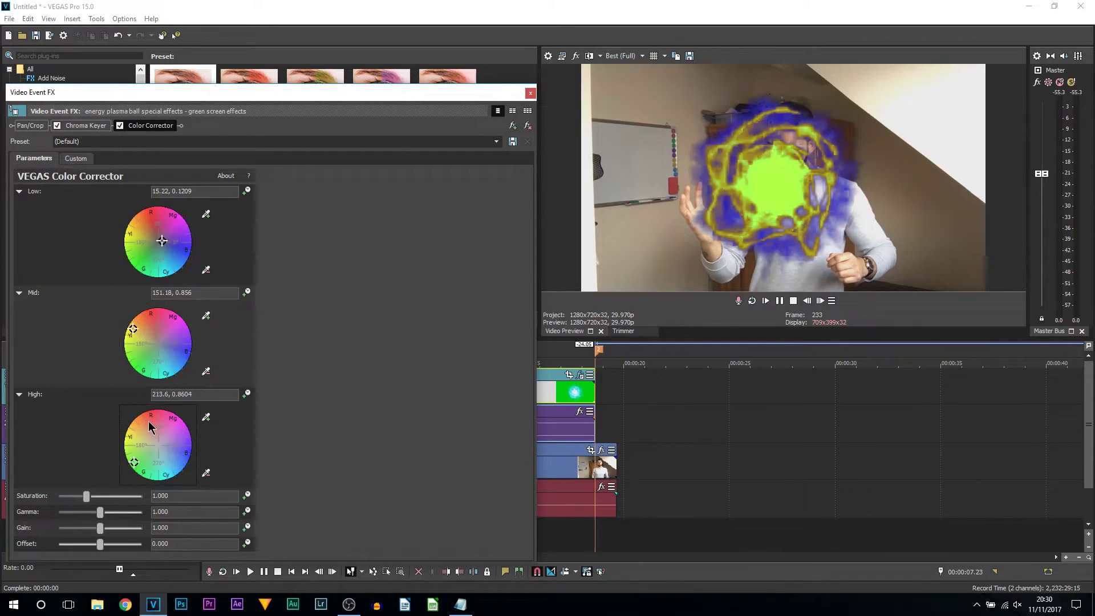
click(131, 422)
click(135, 219)
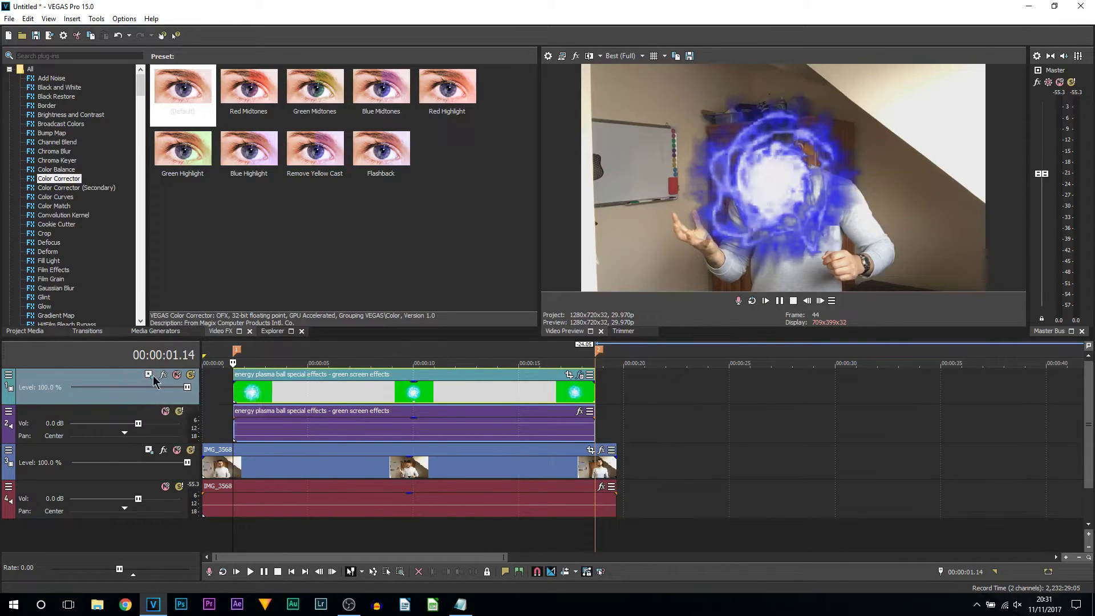
Add Track Motion to the visible track buttons and open it for the energy-ball track.
click(9, 377)
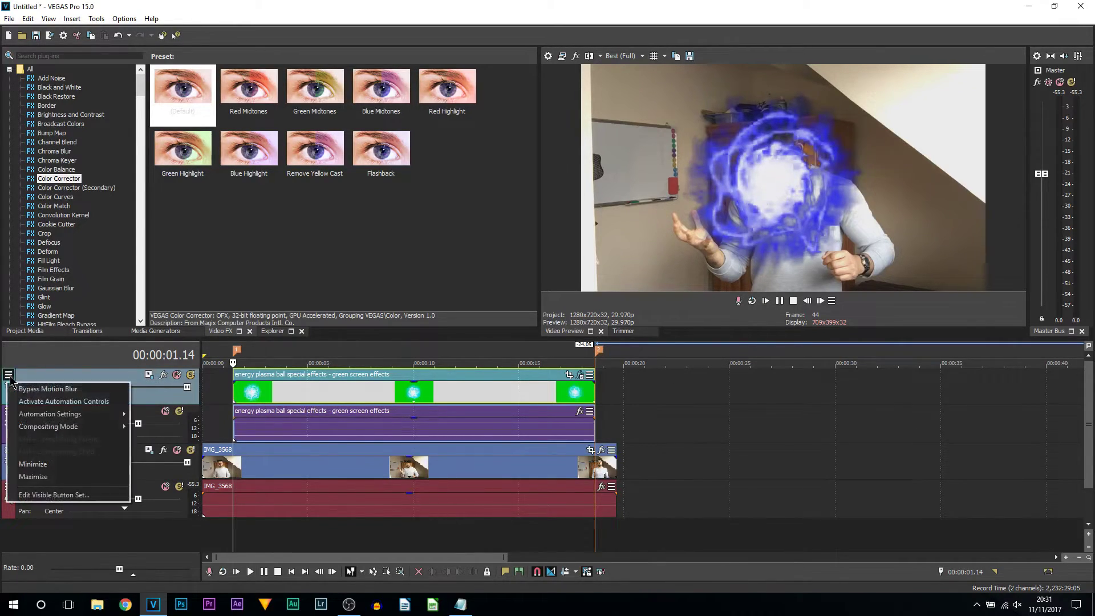
click(36, 496)
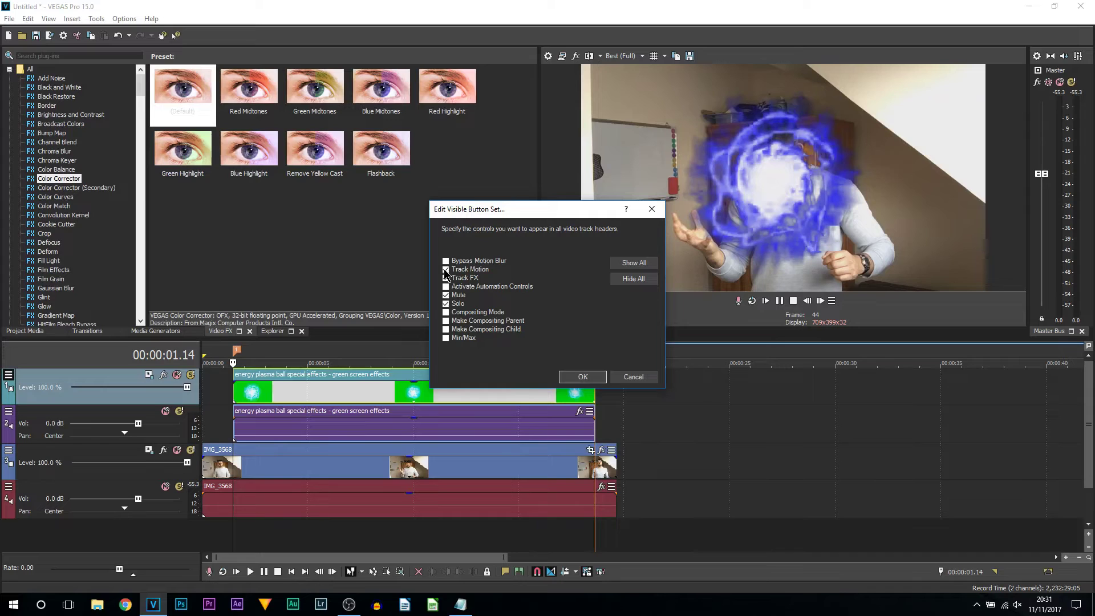
click(577, 379)
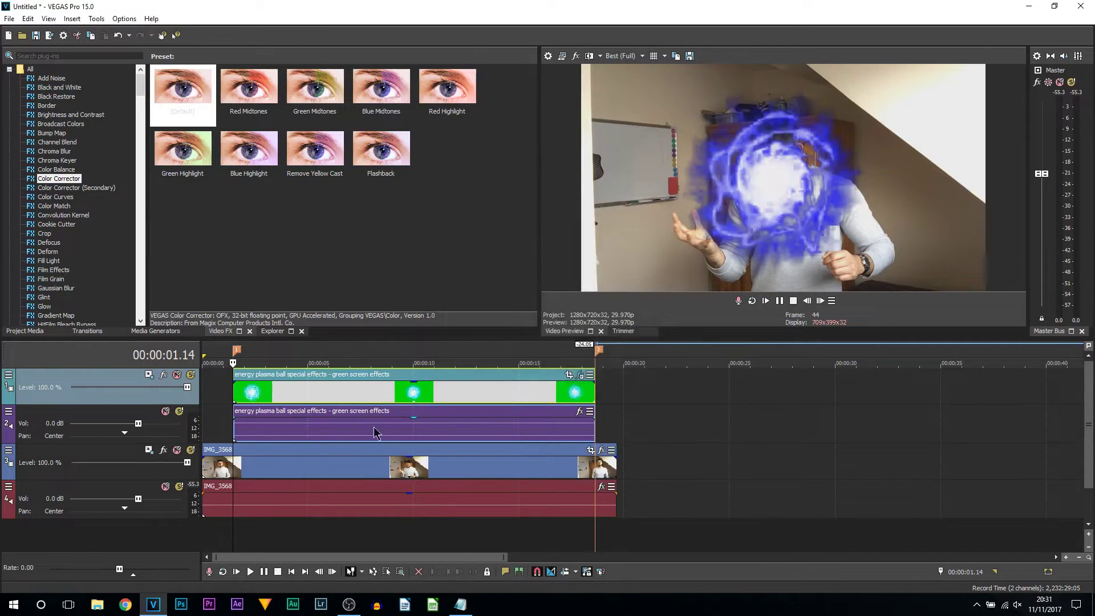
click(148, 379)
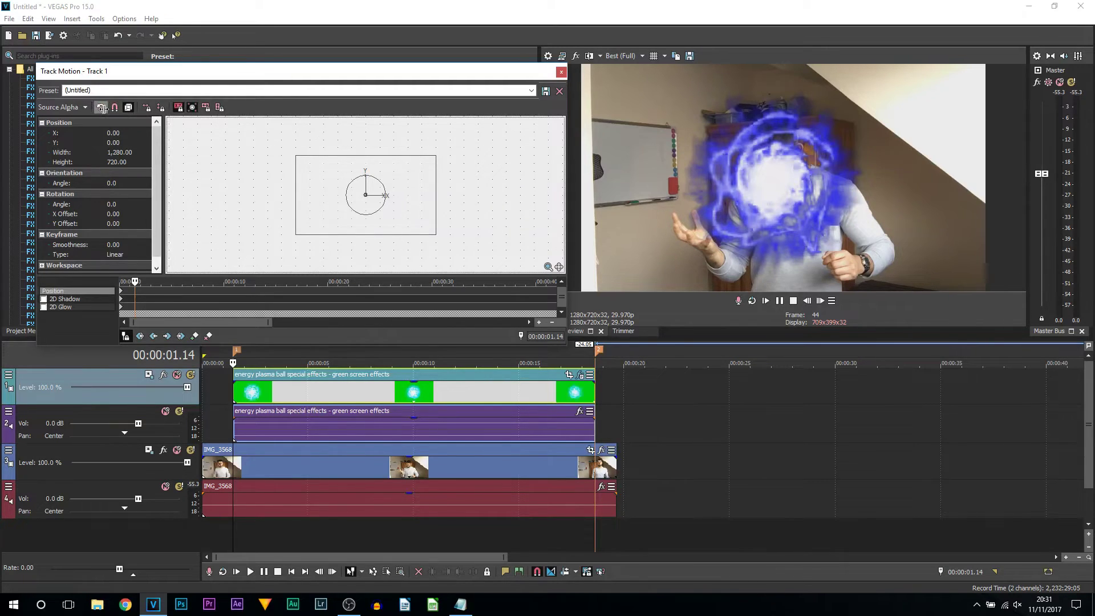
Disable rotation and shrink the ball's frame to 407 × 228.94 beside the man's hand.
click(100, 108)
drag(435, 155, 359, 178)
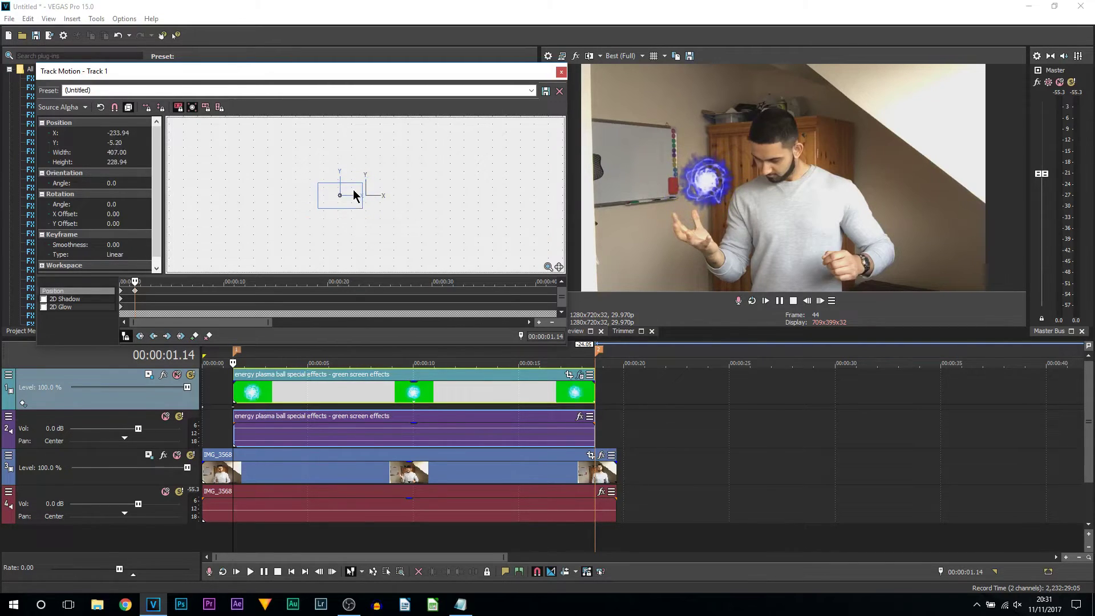
scroll(398, 483, up, 2)
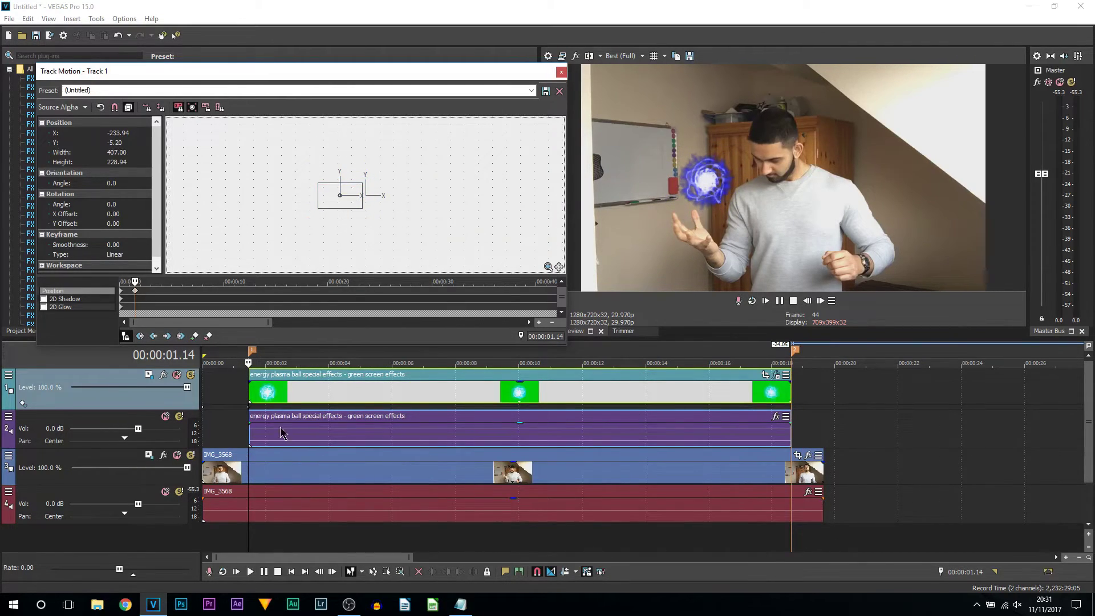
Enable Sync Cursor and set a position keyframe on the hand at 00:00:03.13.
click(126, 336)
drag(135, 281, 140, 281)
click(136, 294)
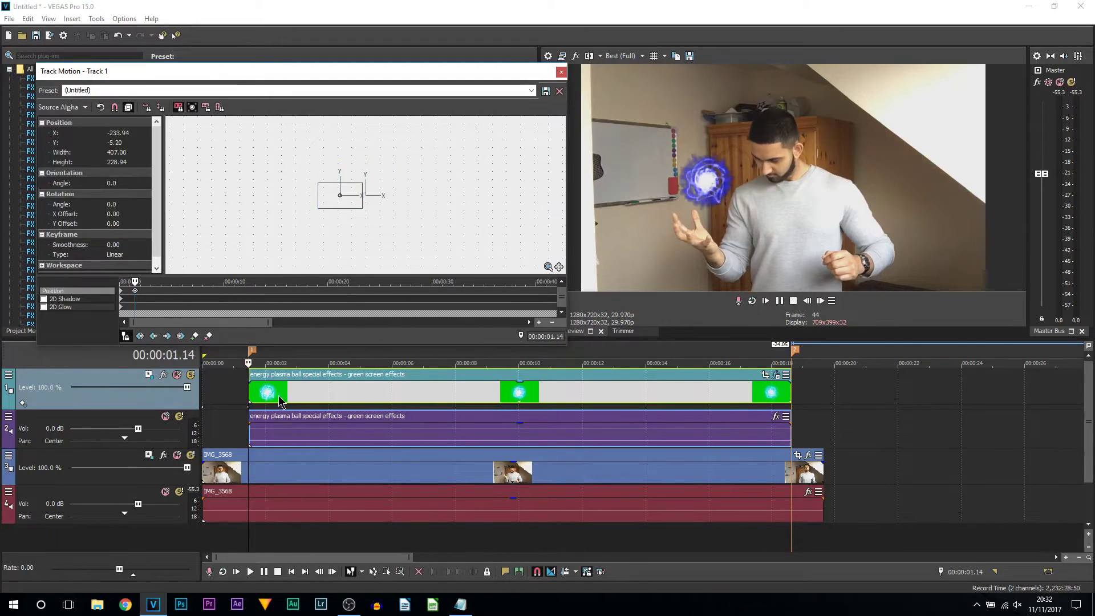
click(294, 394)
click(311, 394)
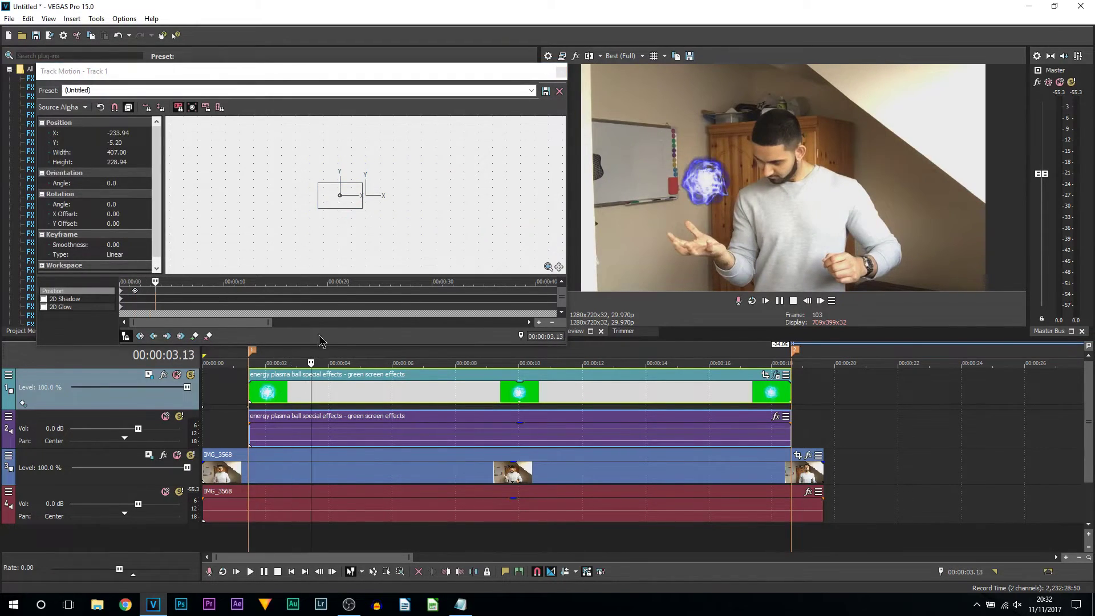
drag(350, 210, 354, 211)
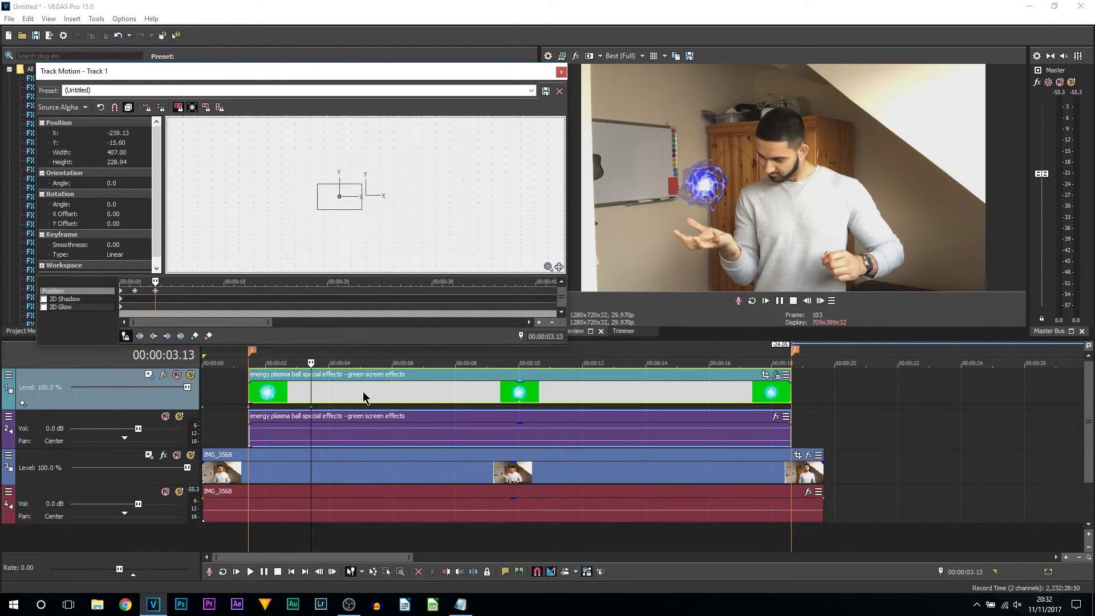
Add a keyframe at 00:00:04.05 moving the ball up above the rising hand.
click(345, 395)
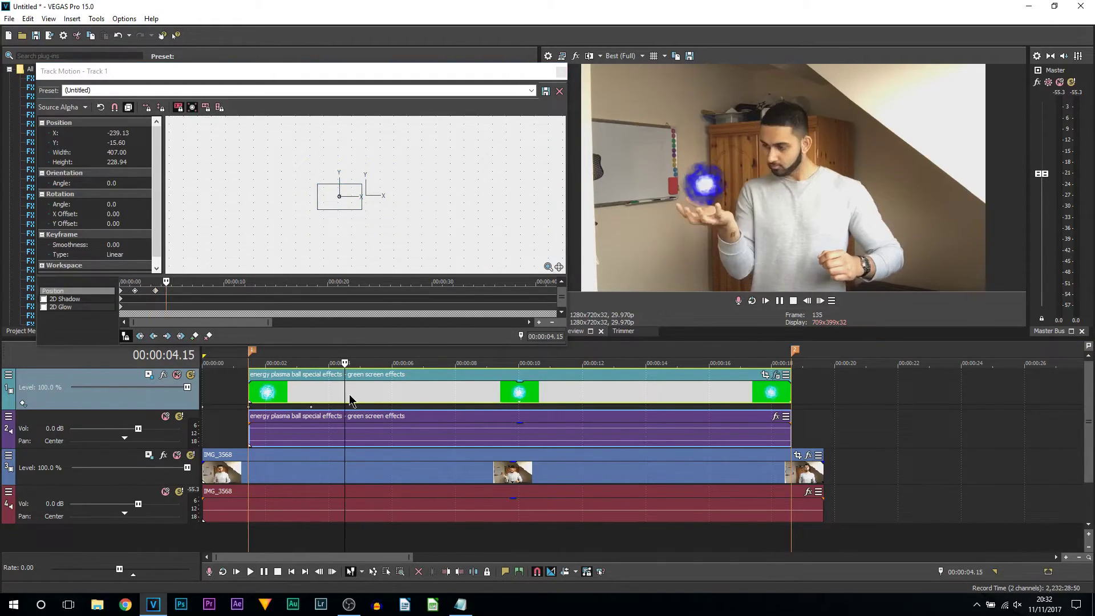
click(363, 399)
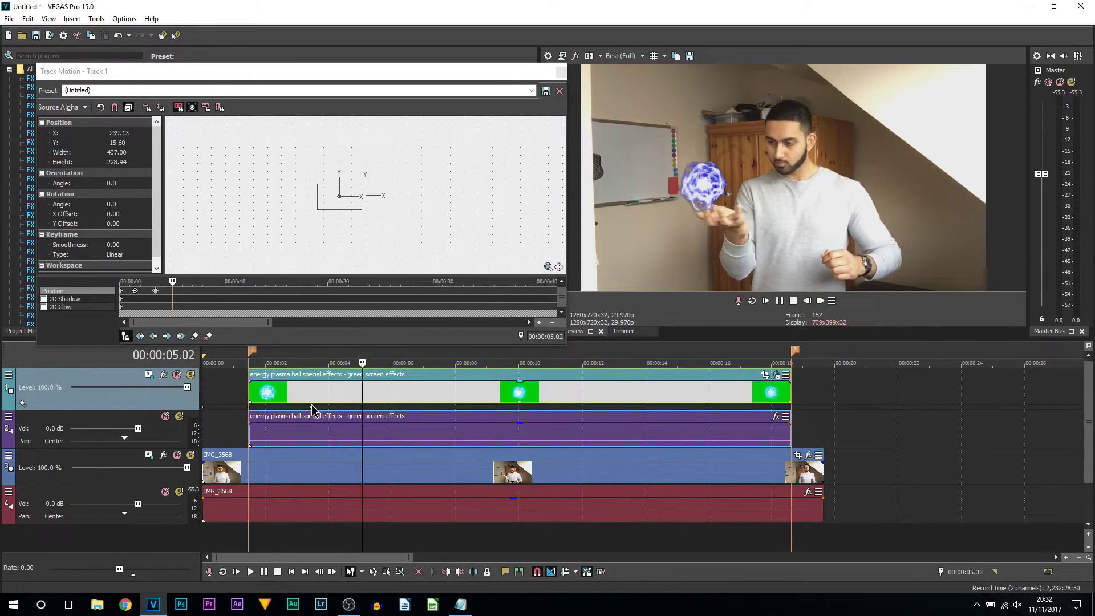
click(312, 406)
click(334, 399)
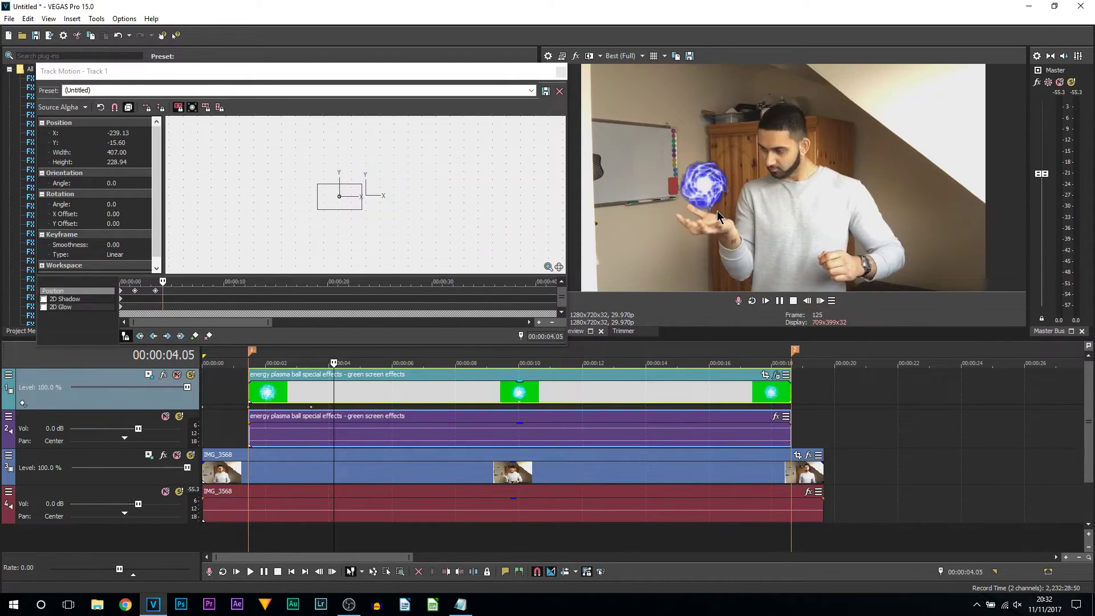
drag(346, 205, 348, 200)
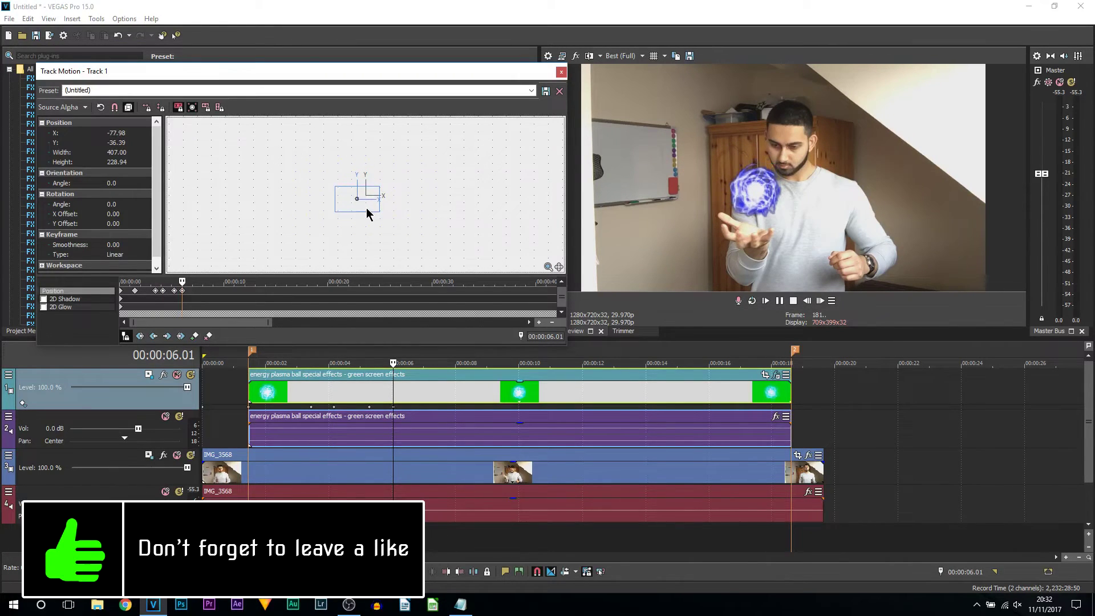
Keyframe the ball left at 00:00:06.21 and lower at 00:00:07.12, then close Track Motion.
click(415, 394)
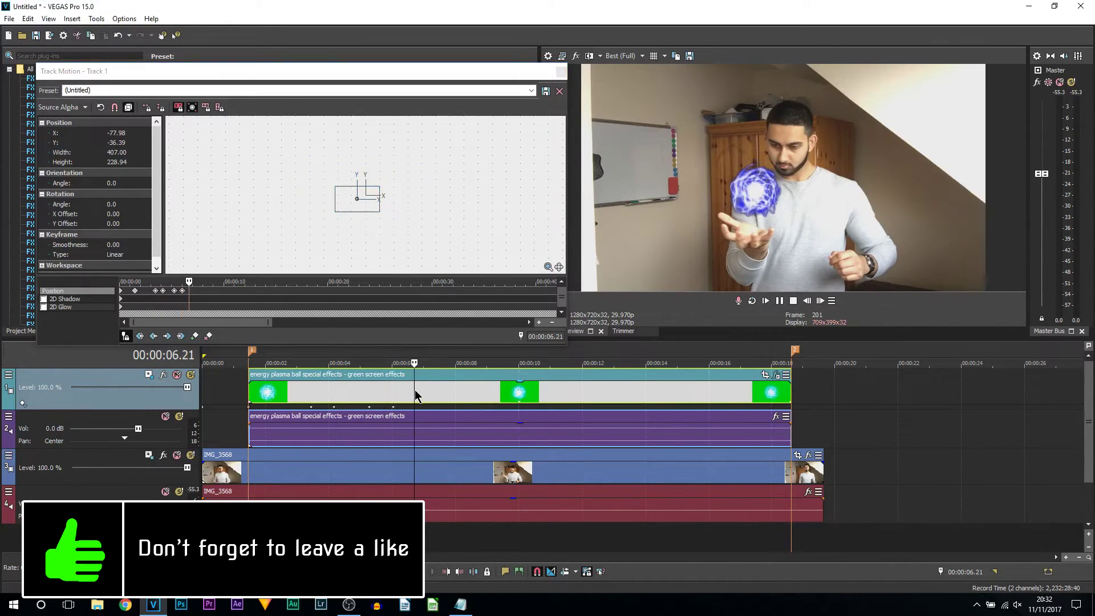
drag(378, 207, 365, 205)
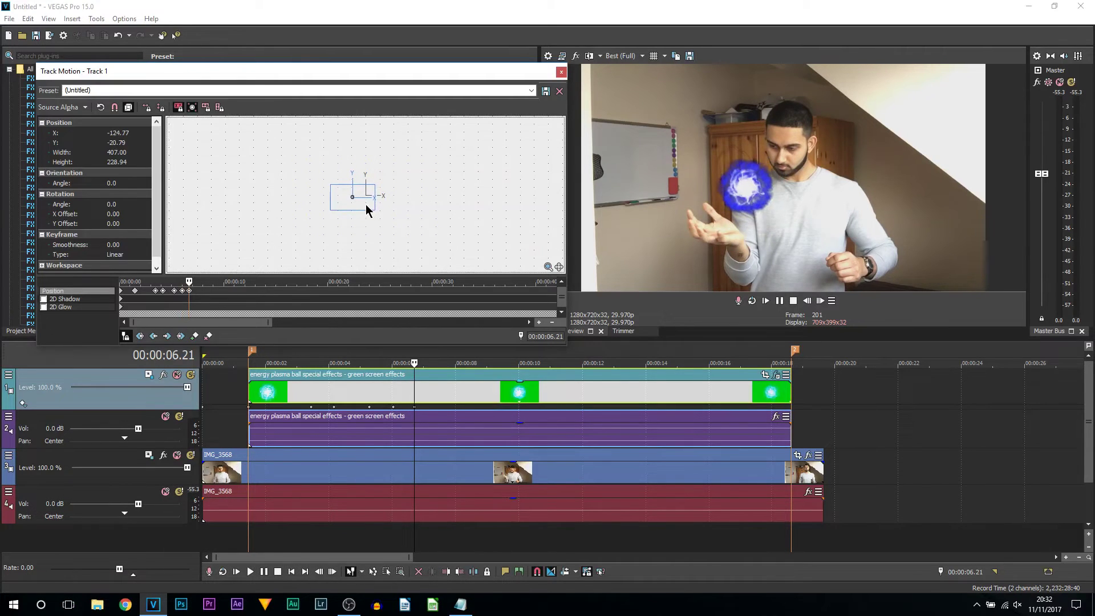
click(436, 401)
drag(367, 207, 366, 212)
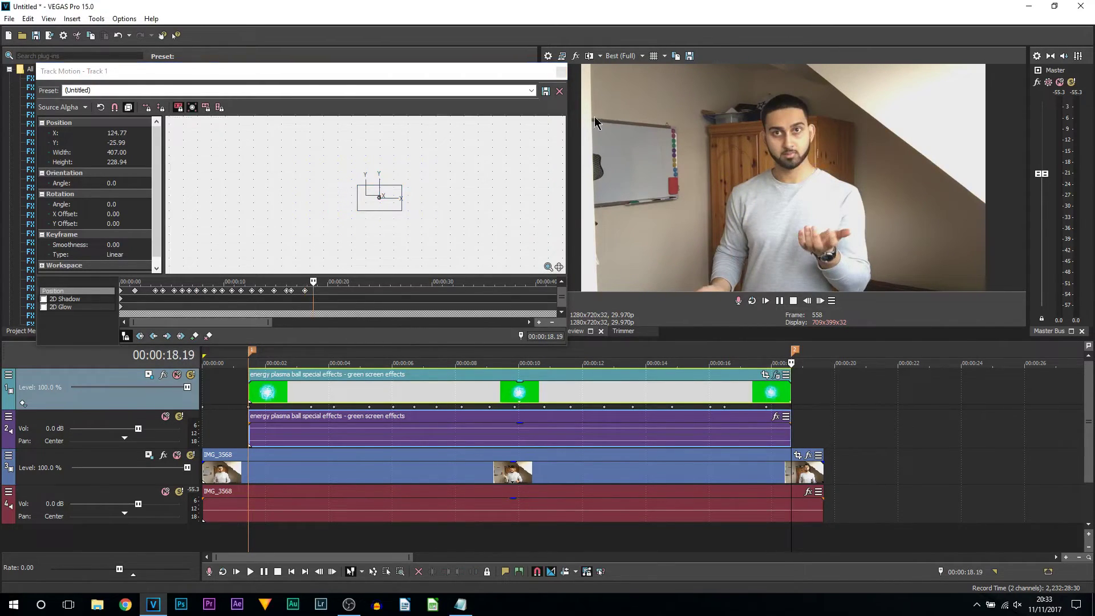
click(562, 72)
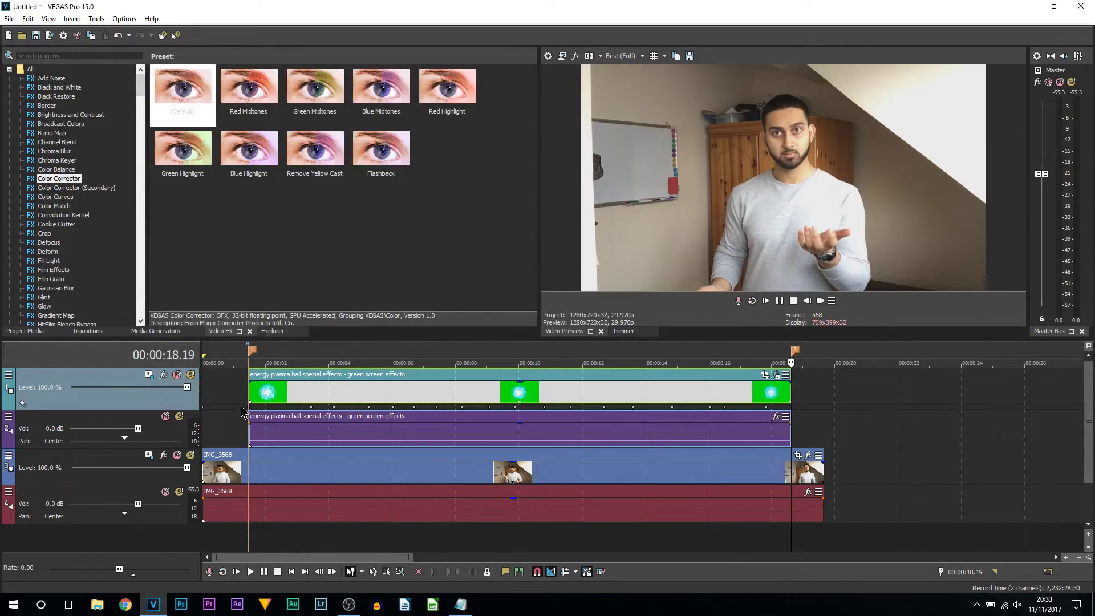
Set preview quality to Good (Auto) and play the composite from near the start.
click(243, 361)
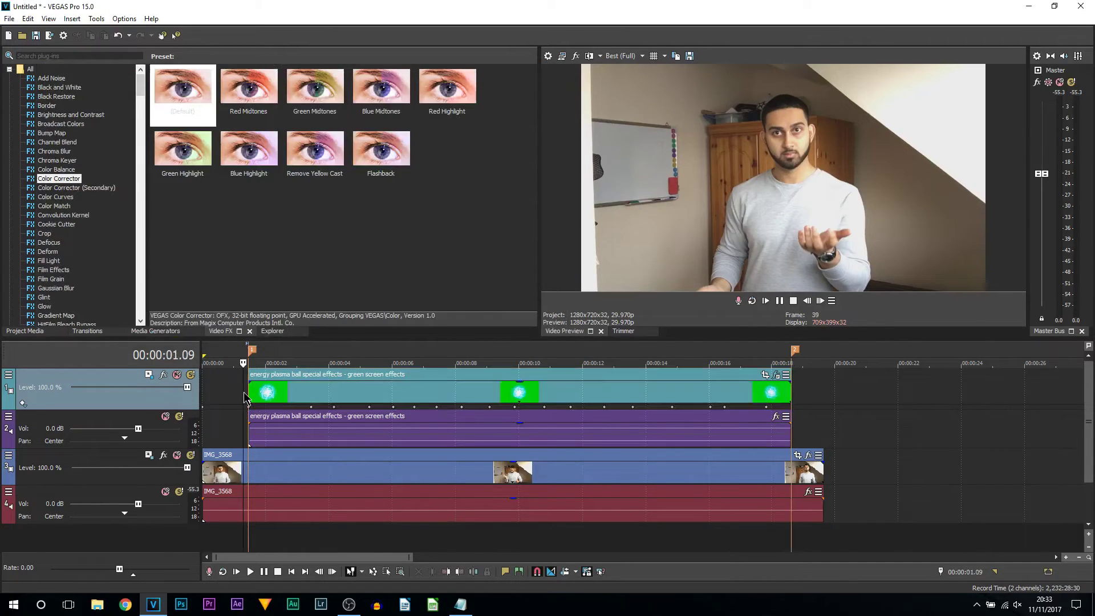
click(625, 55)
mouse_move(633, 92)
click(685, 92)
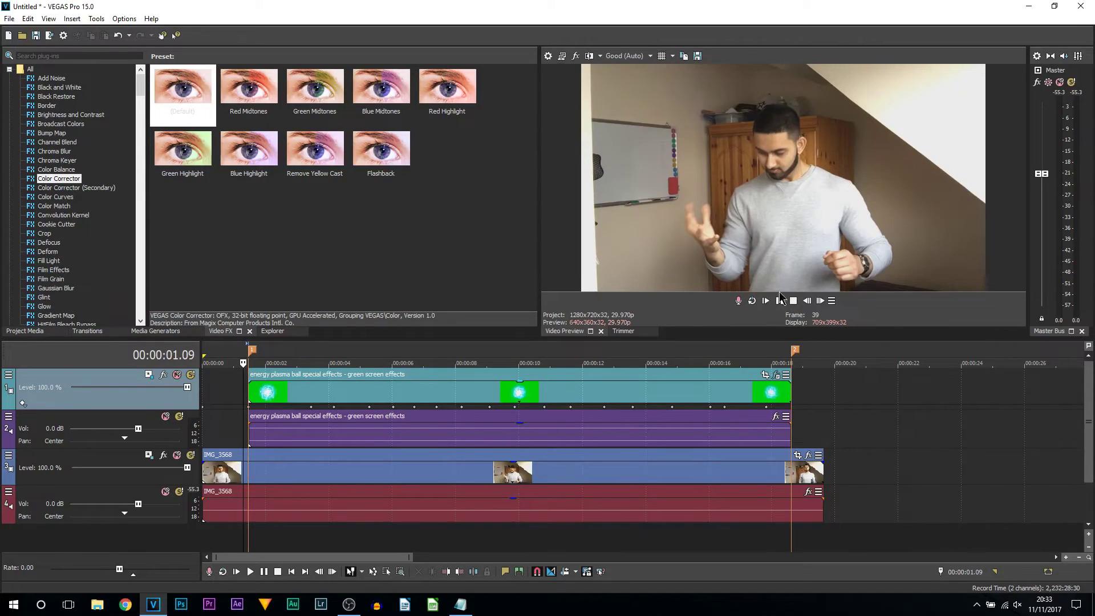
click(766, 300)
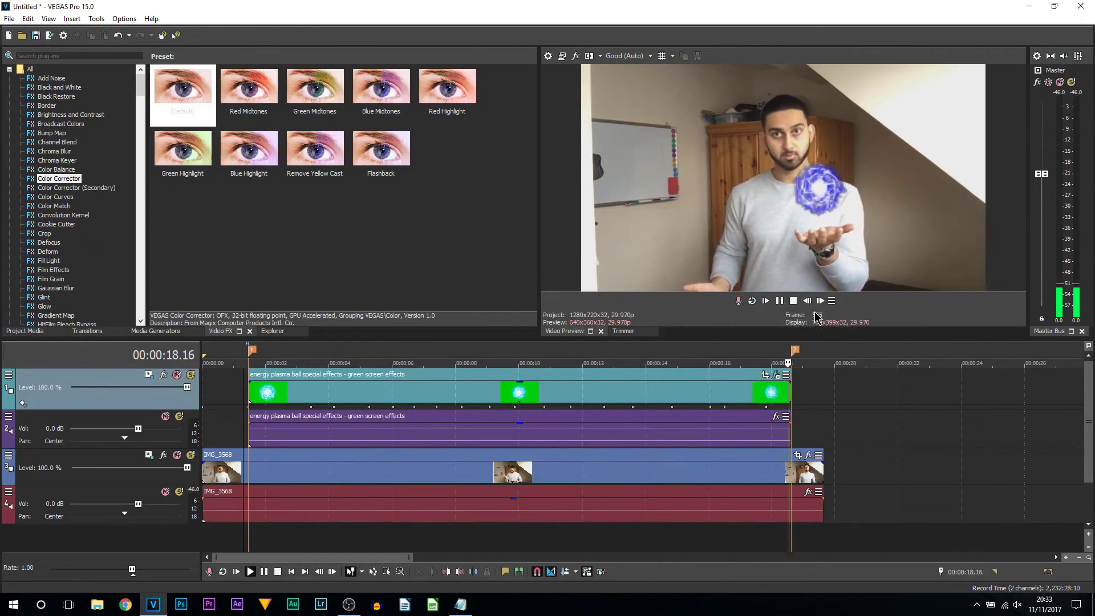
Scrub between 00:00:03.10 and 00:00:08.15 to check the ball follows the hand.
click(471, 440)
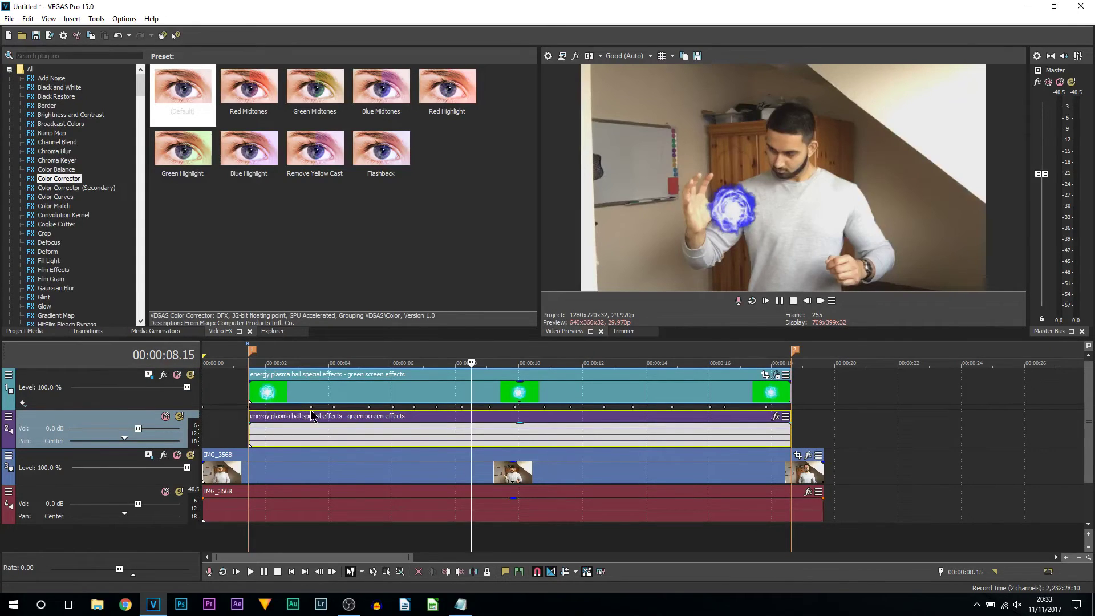
click(311, 413)
click(333, 410)
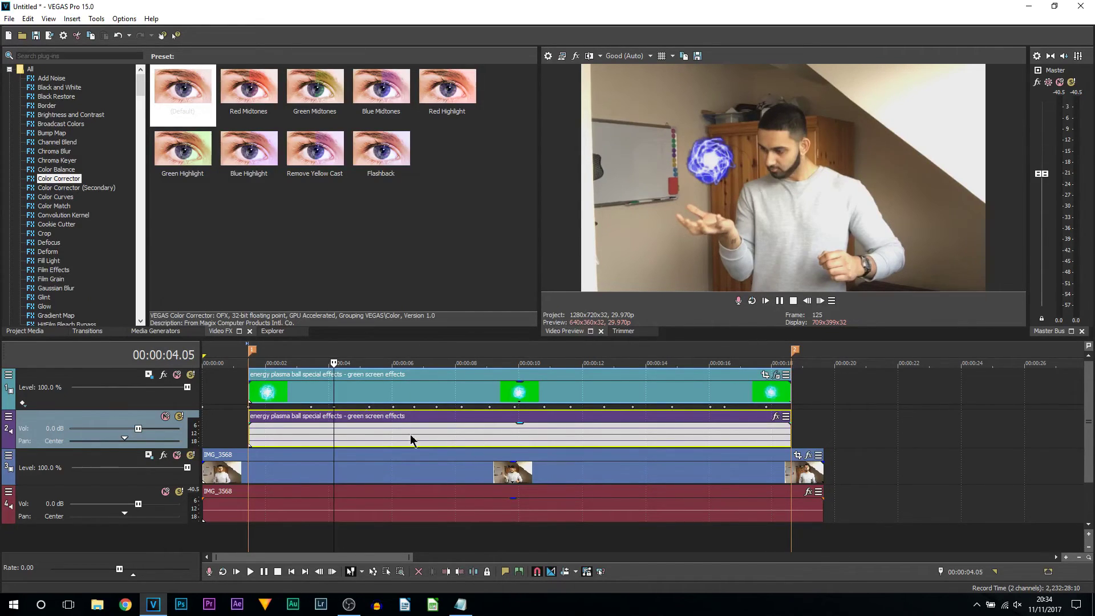
click(308, 396)
drag(307, 397, 437, 422)
click(436, 406)
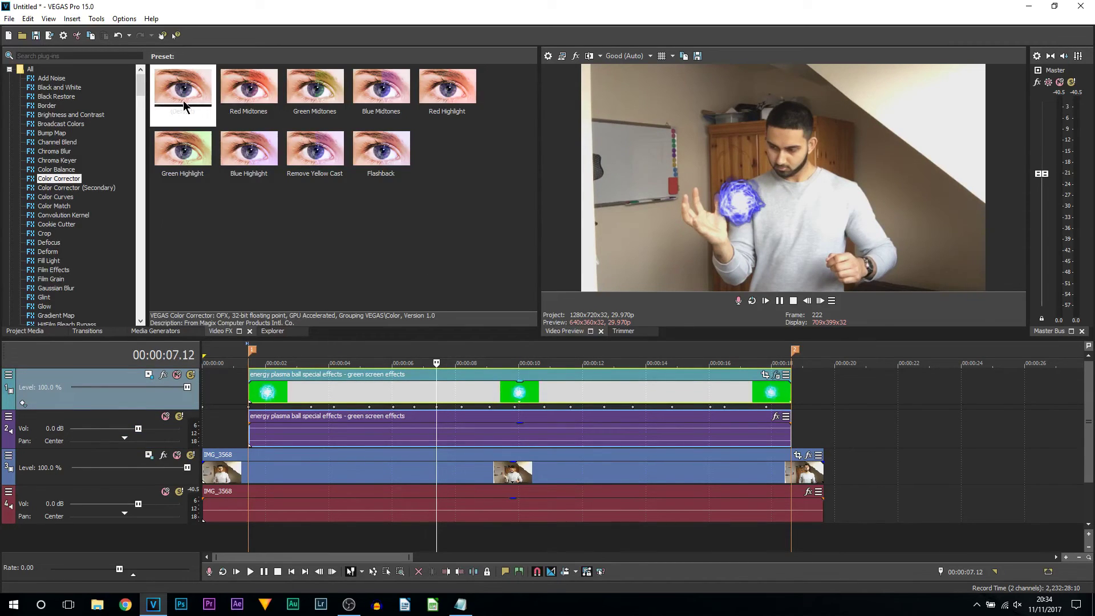
Apply Color Corrector (Default), push the Low, Mid and High wheels toward cyan, and play back.
drag(185, 97, 361, 398)
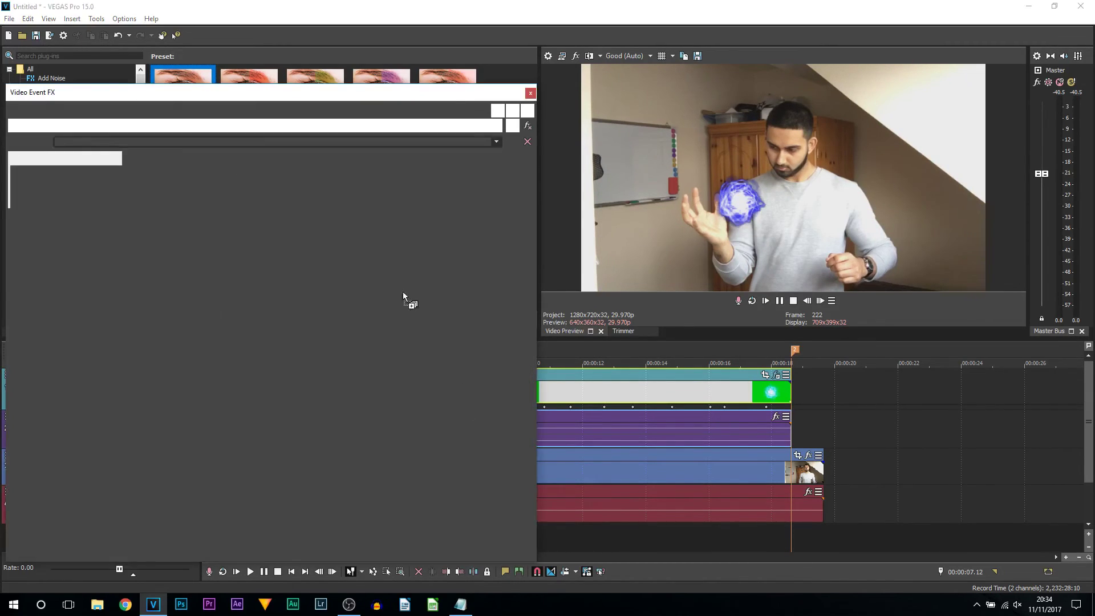
click(166, 272)
click(169, 372)
click(166, 463)
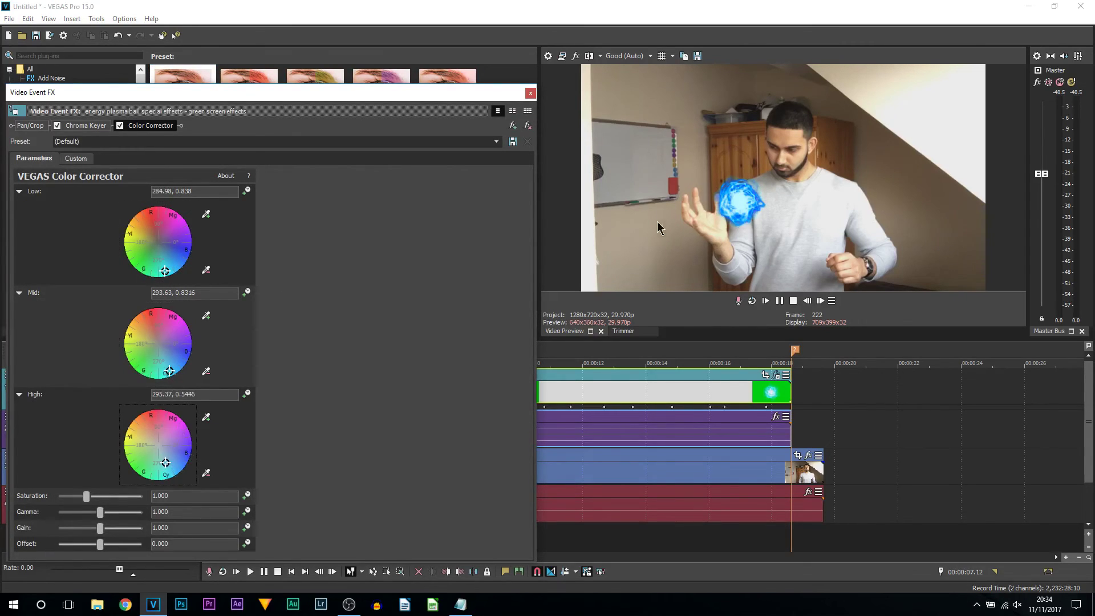
click(530, 93)
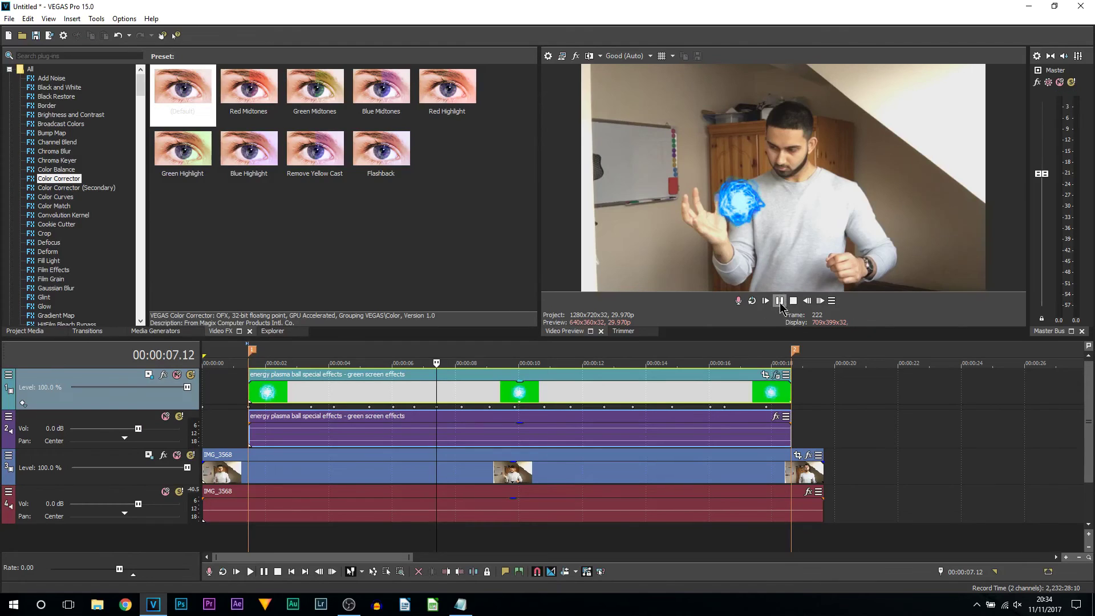
click(765, 301)
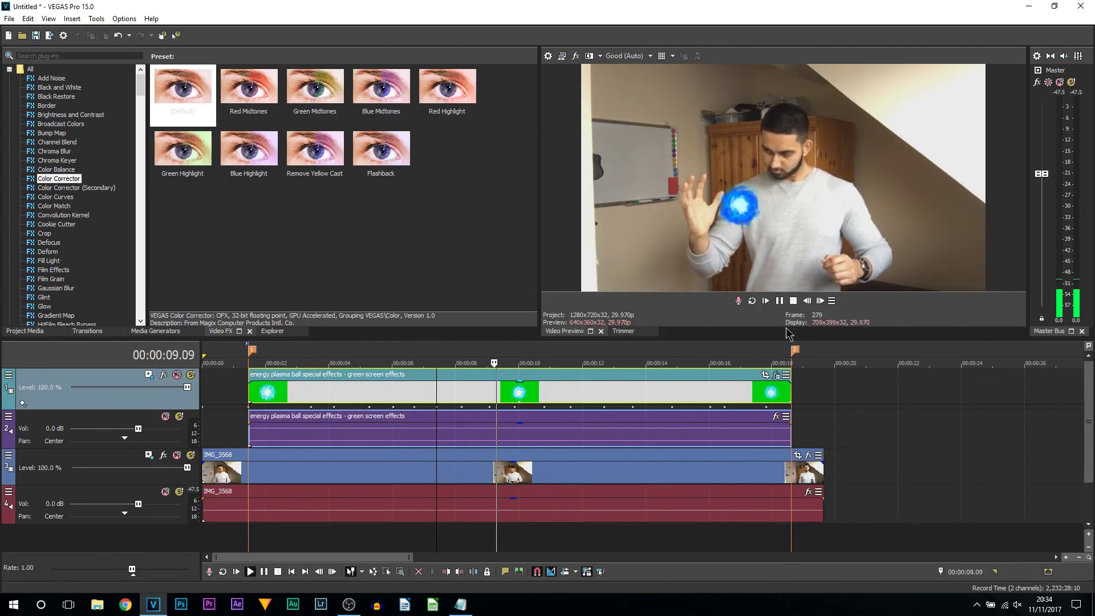
click(781, 301)
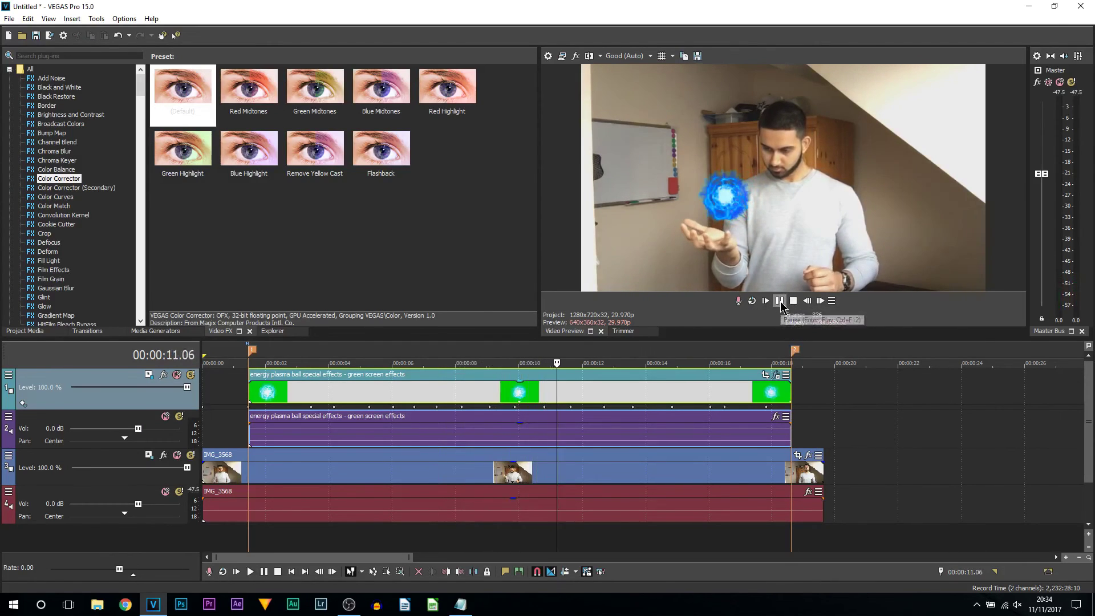